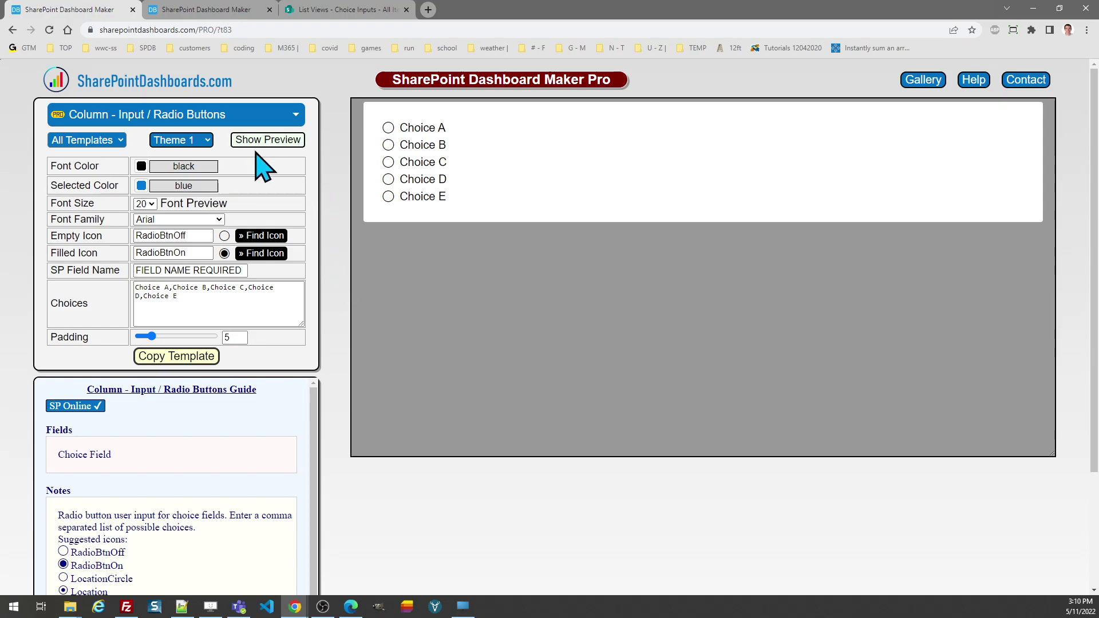
# Step: Try the radio-button preview through Choices C, D and E, settle on Choice A, then view the Choice Inputs list
pyautogui.click(210, 10)
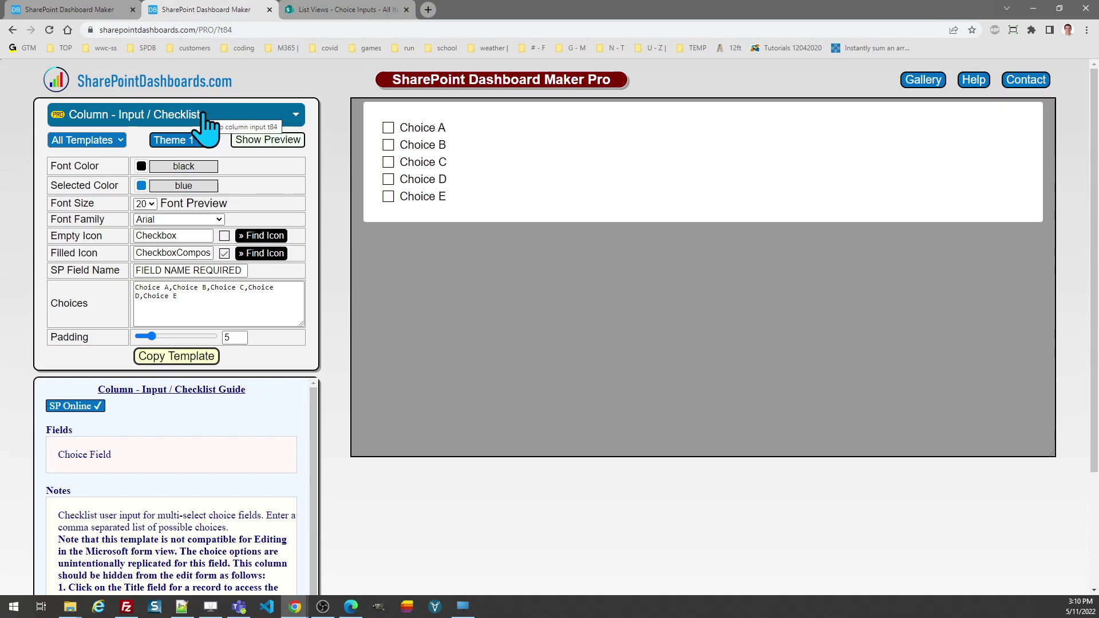
pyautogui.click(91, 9)
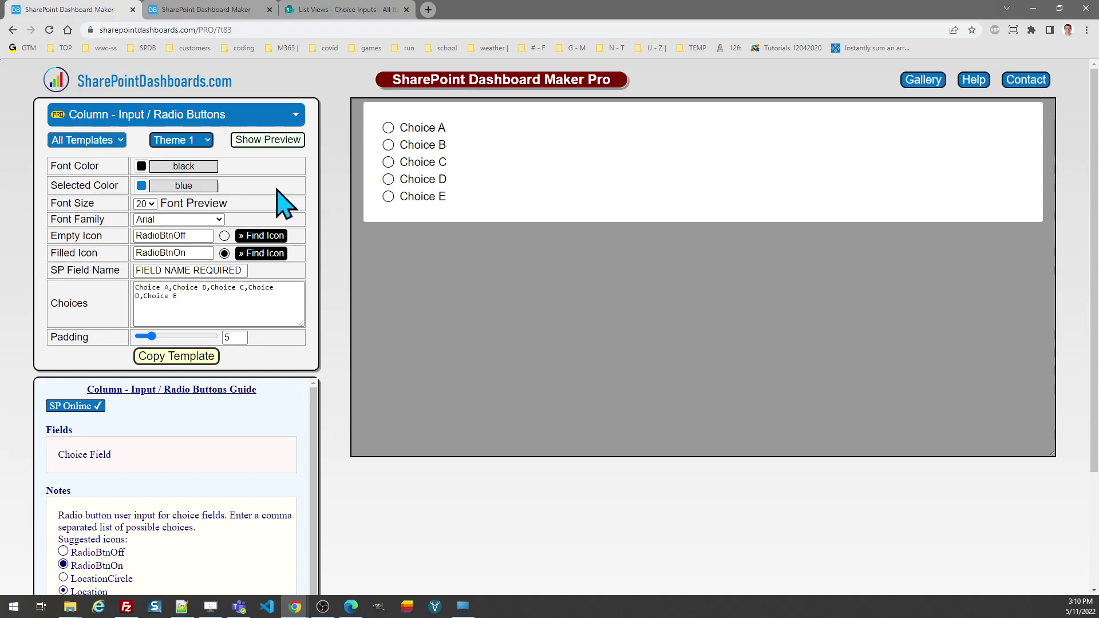
pyautogui.click(388, 145)
pyautogui.click(388, 163)
pyautogui.click(388, 179)
pyautogui.click(389, 195)
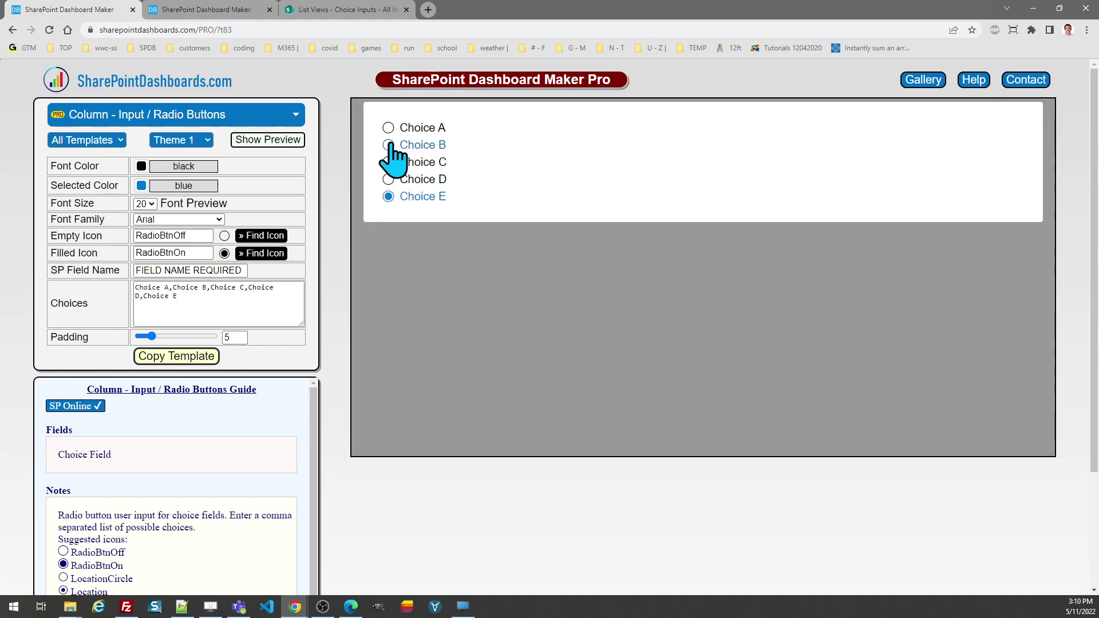
pyautogui.click(388, 127)
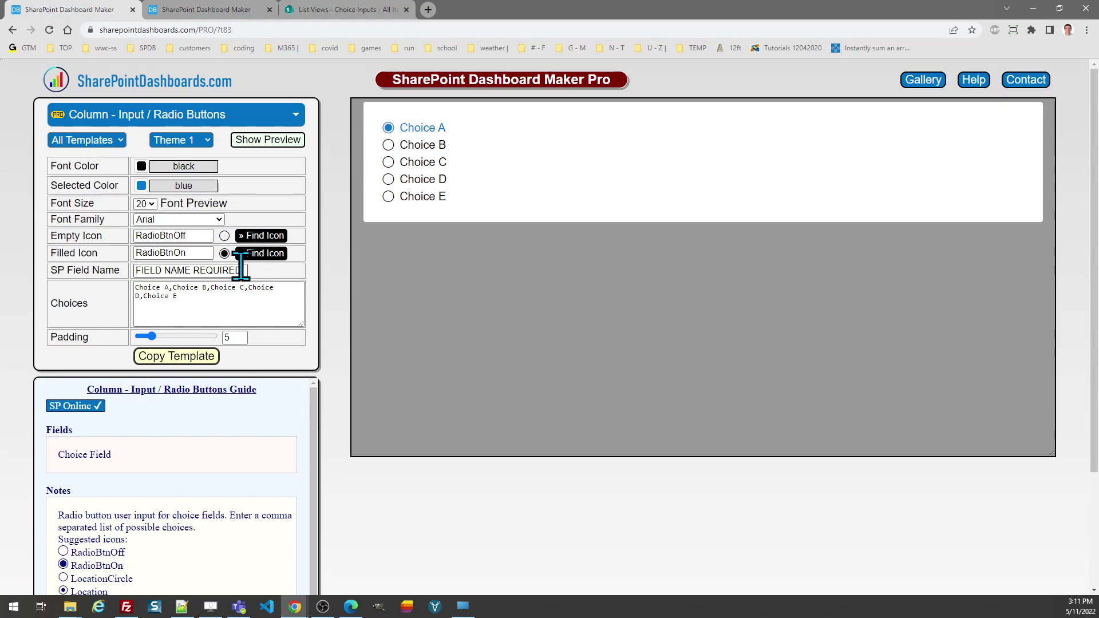
pyautogui.click(347, 10)
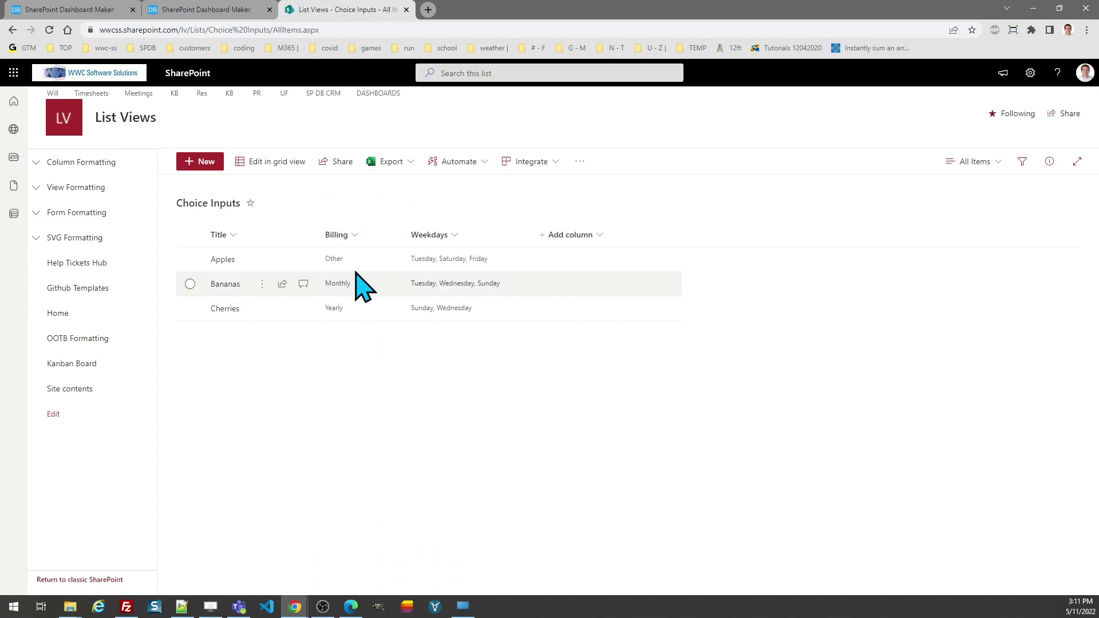
# Step: Go back to the Radio Buttons template and switch to another program to copy the billing choices
pyautogui.click(86, 10)
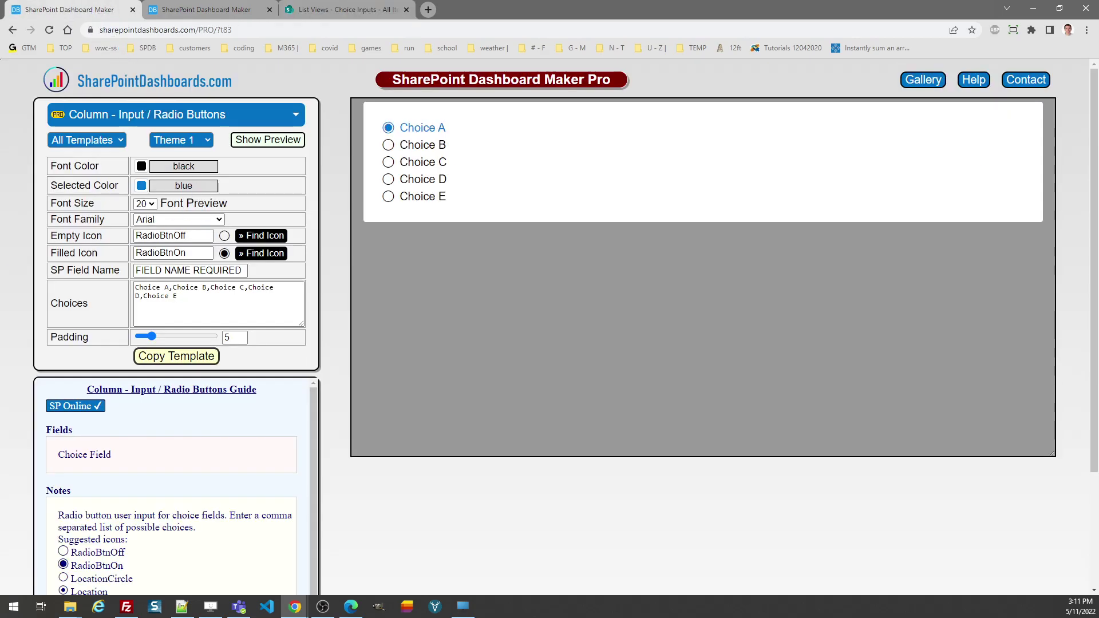
pyautogui.hotkey('alt', 'Tab')
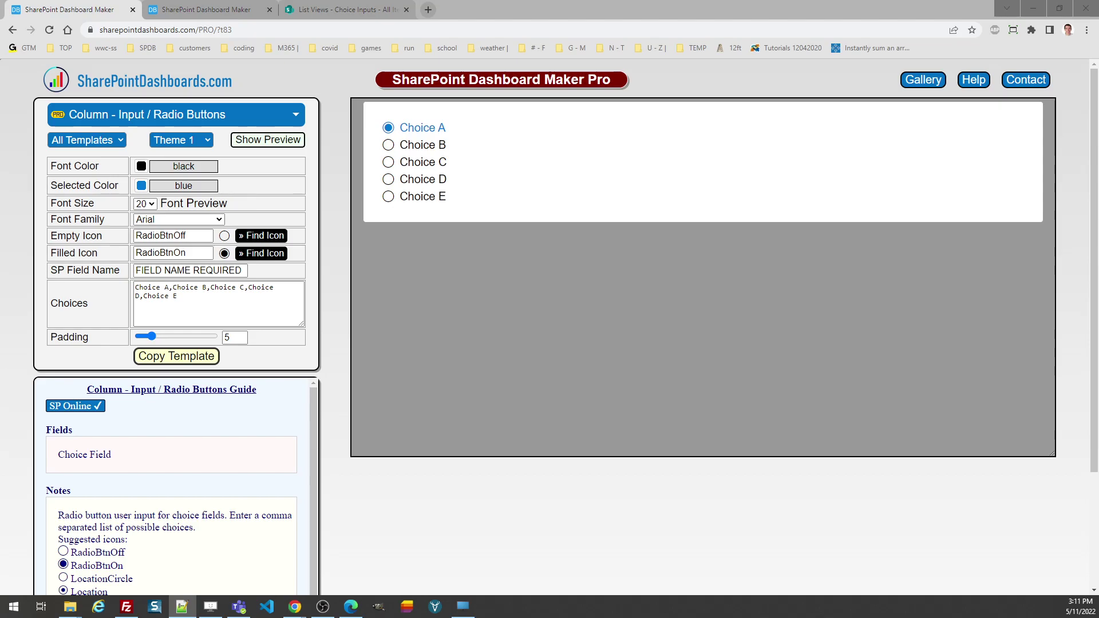
# Step: Replace the sample choices with Monthly, 3 Month, 6 month, Yearly, Other and clear the SP Field Name
pyautogui.tripleClick(207, 300)
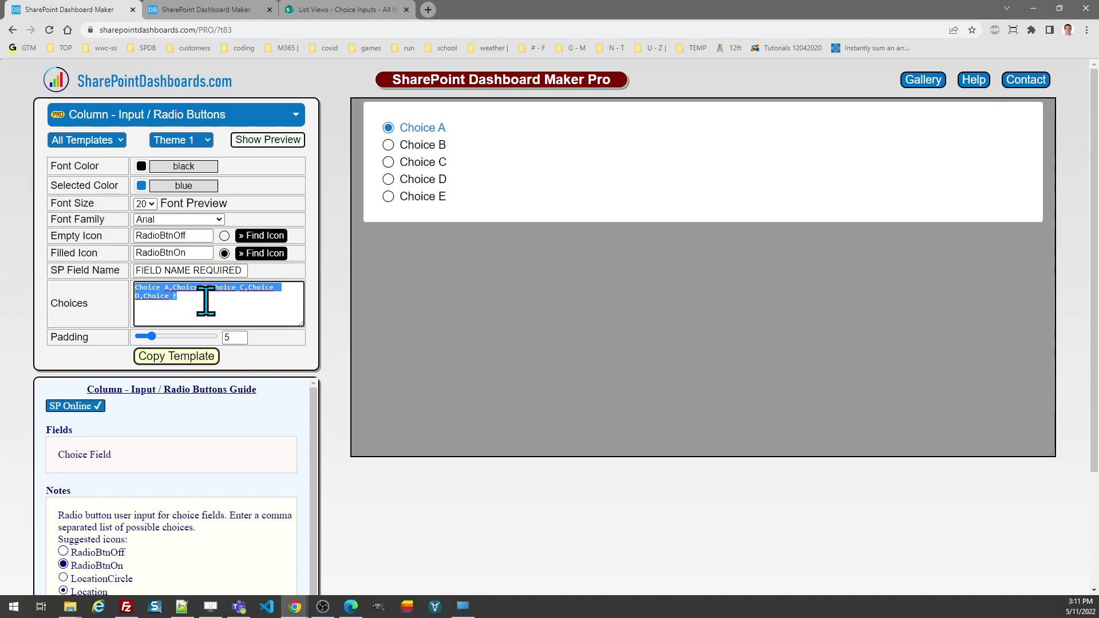
pyautogui.write('Monthly,3 Month,6 month,Yearly,Other')
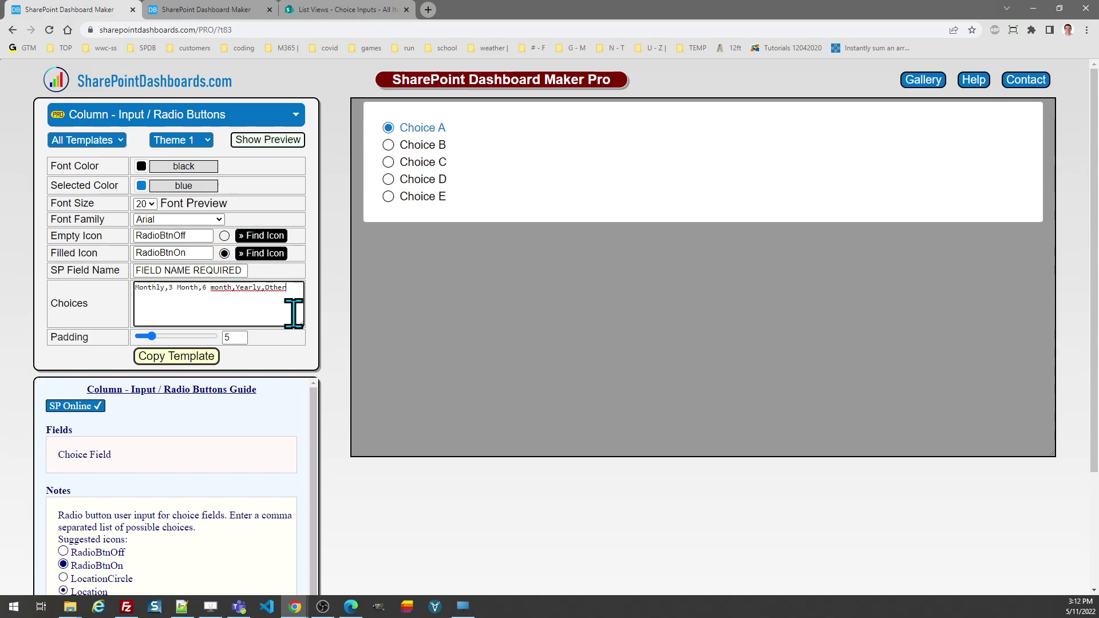
pyautogui.click(237, 270)
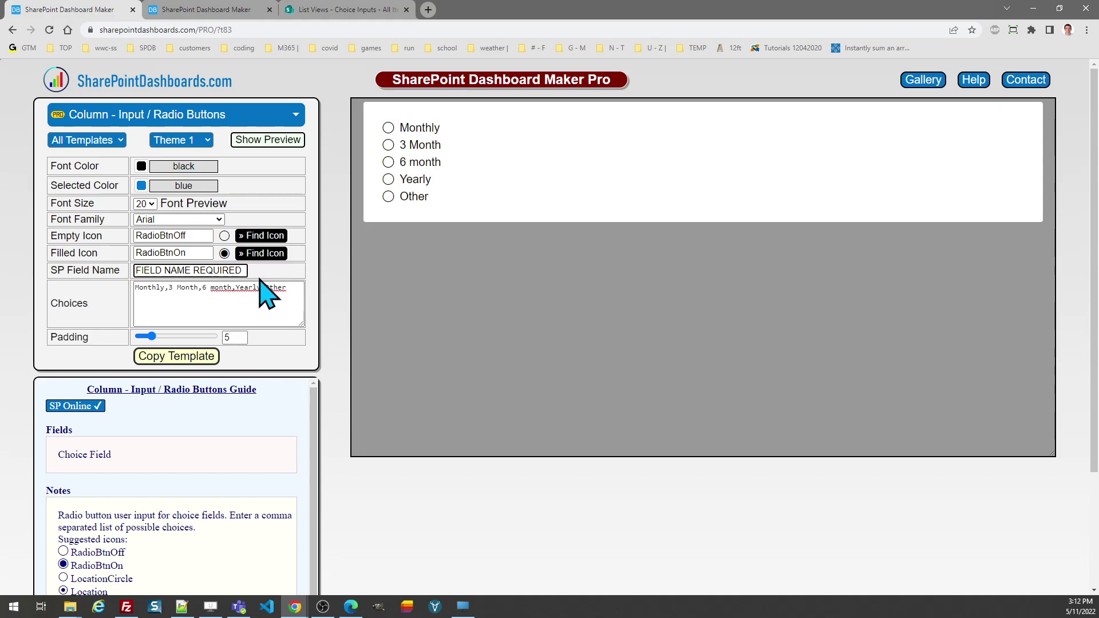
pyautogui.hotkey('ctrl', 'a')
pyautogui.press('BackSpace')
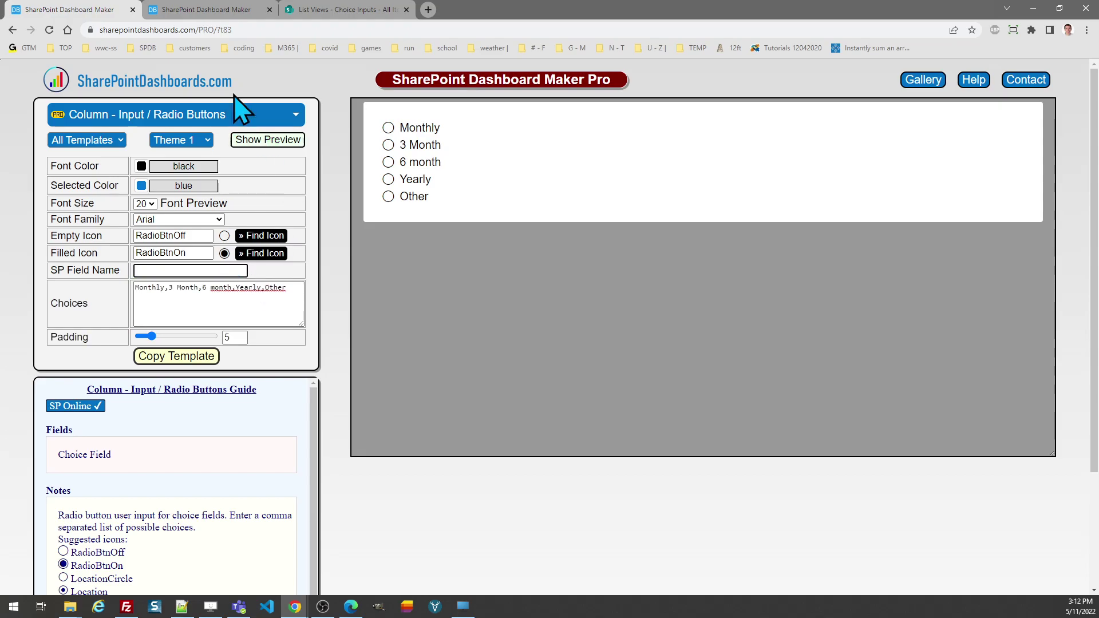
pyautogui.click(350, 9)
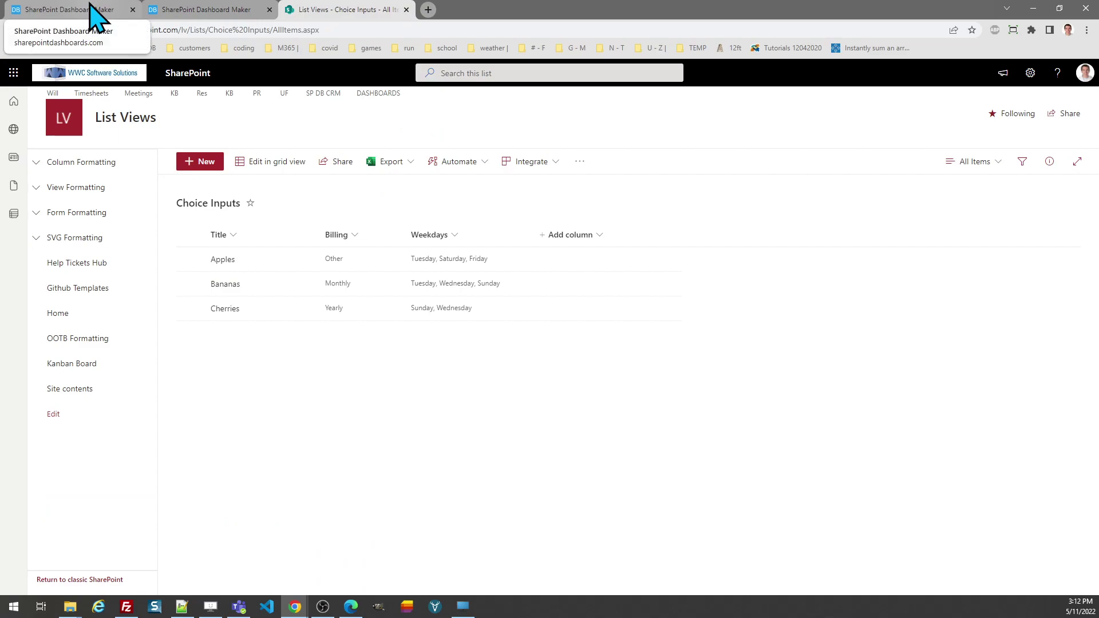
# Step: Enter Billing as the SP Field Name and copy the generated radio-button template
pyautogui.click(91, 9)
pyautogui.write('Billing')
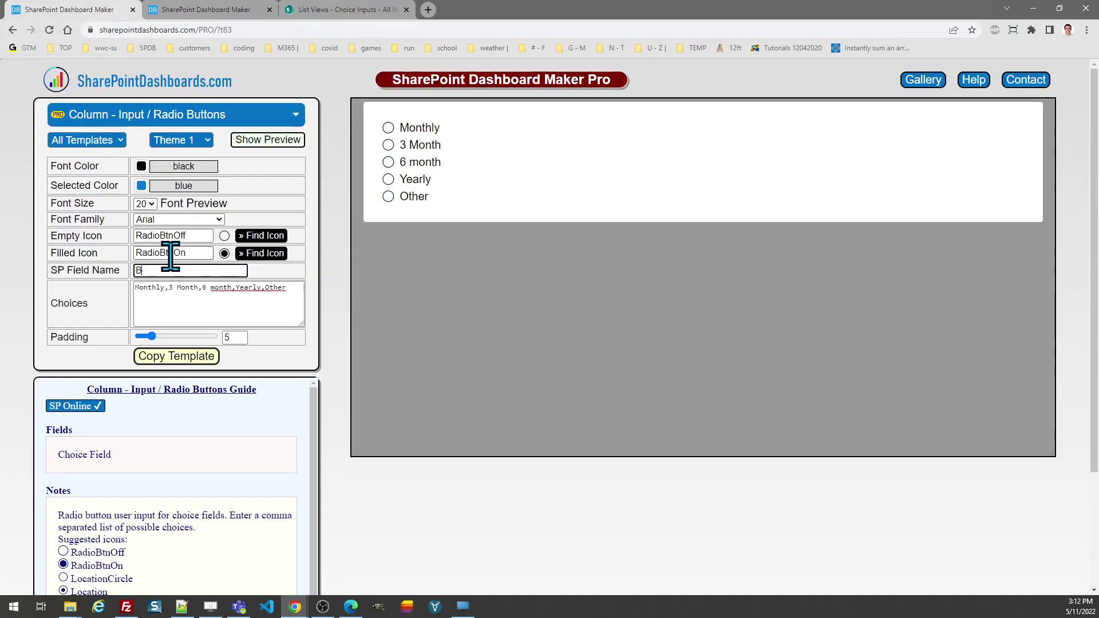
pyautogui.click(293, 377)
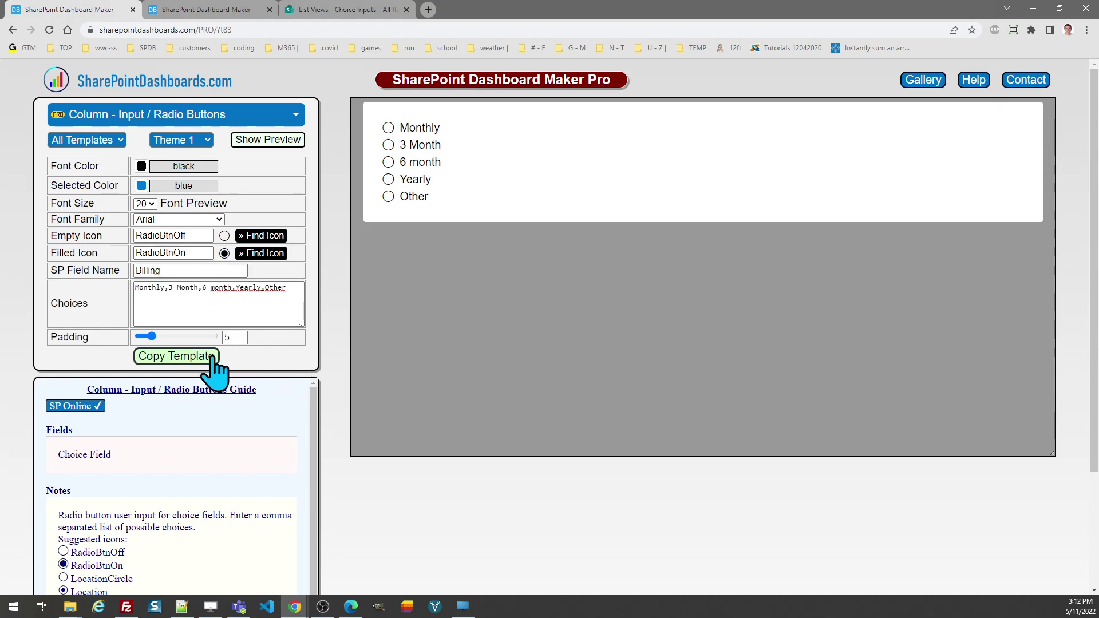
pyautogui.click(181, 355)
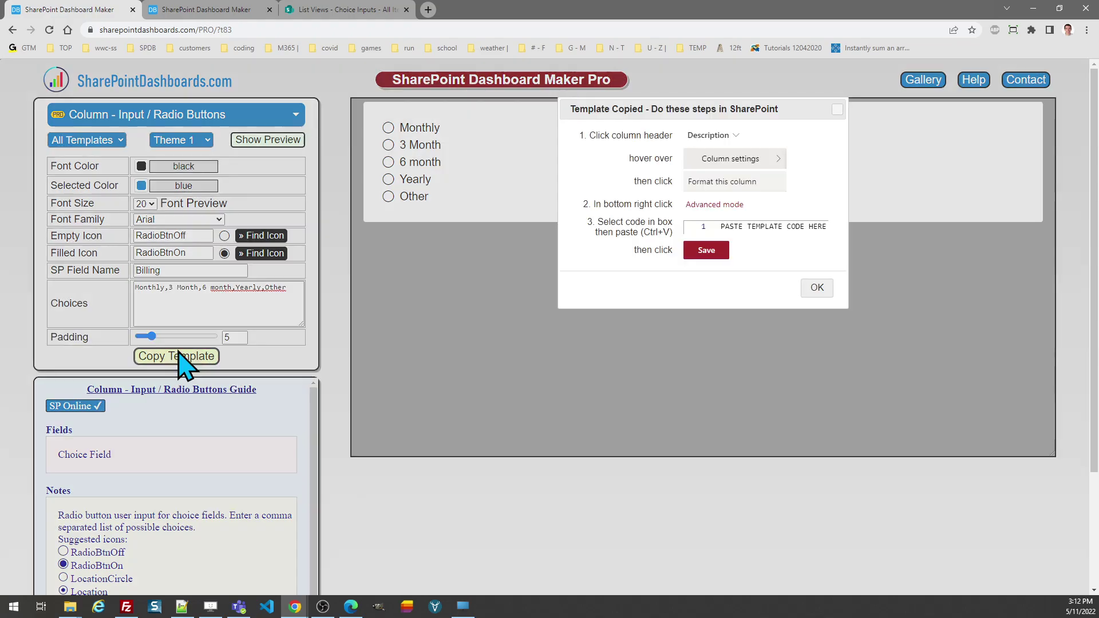
pyautogui.click(823, 284)
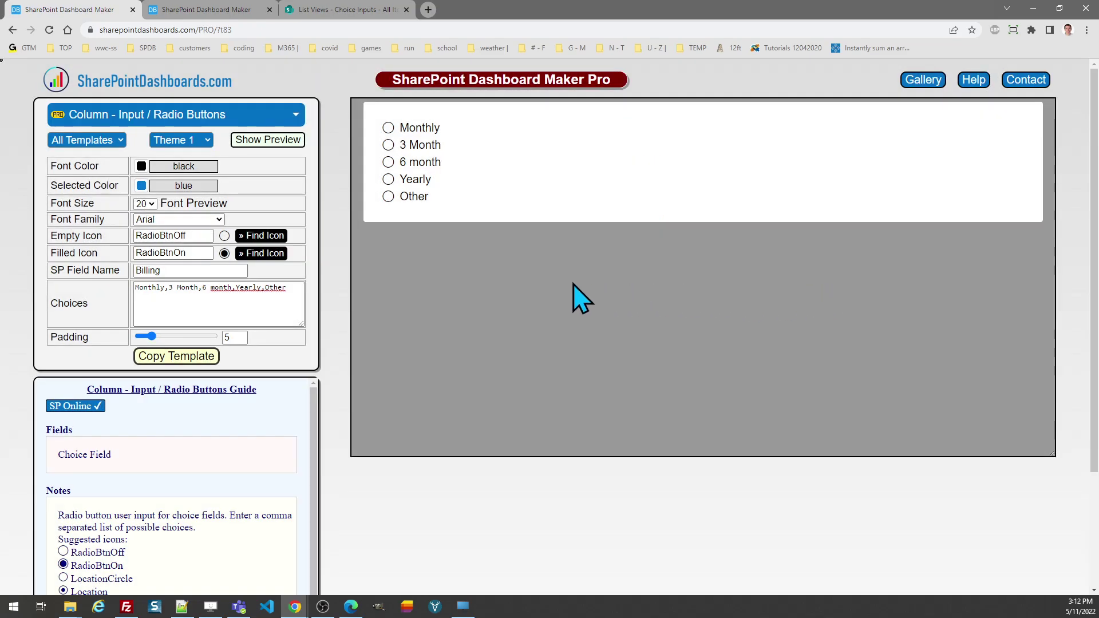
# Step: Replace the Billing column's advanced-mode formatting JSON with the copied radio-button template and save it
pyautogui.click(348, 10)
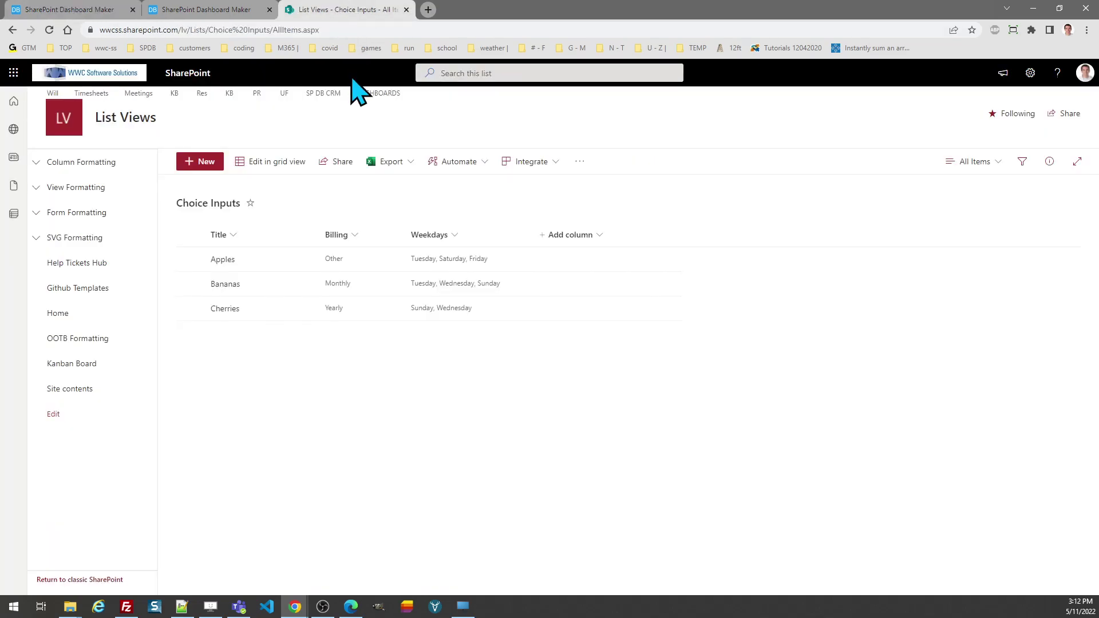
pyautogui.click(356, 235)
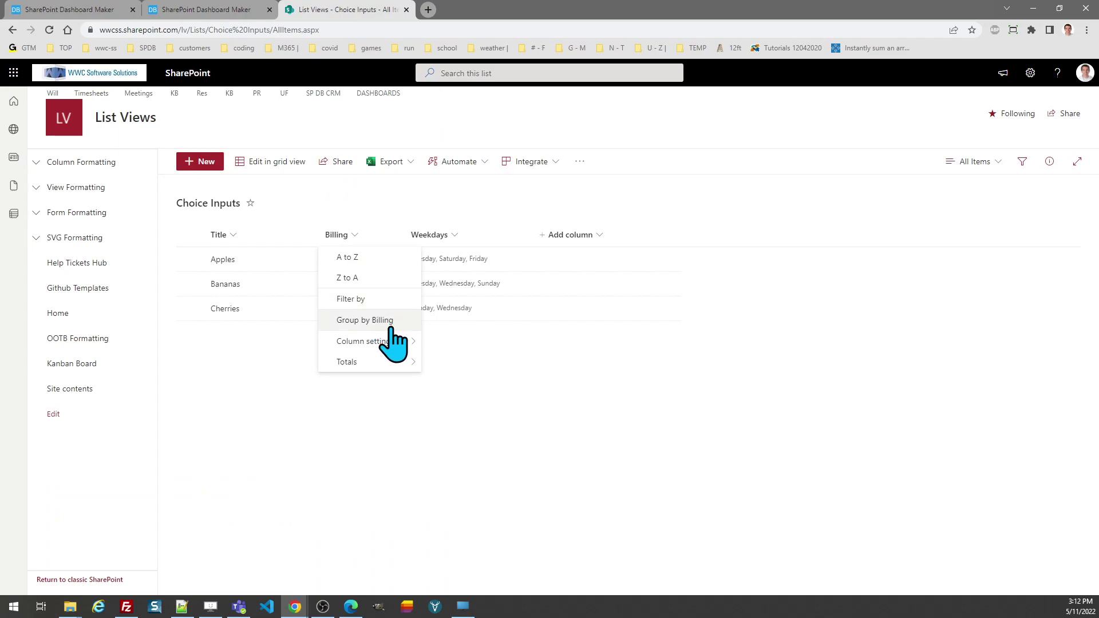
pyautogui.moveTo(400, 342)
pyautogui.click(445, 362)
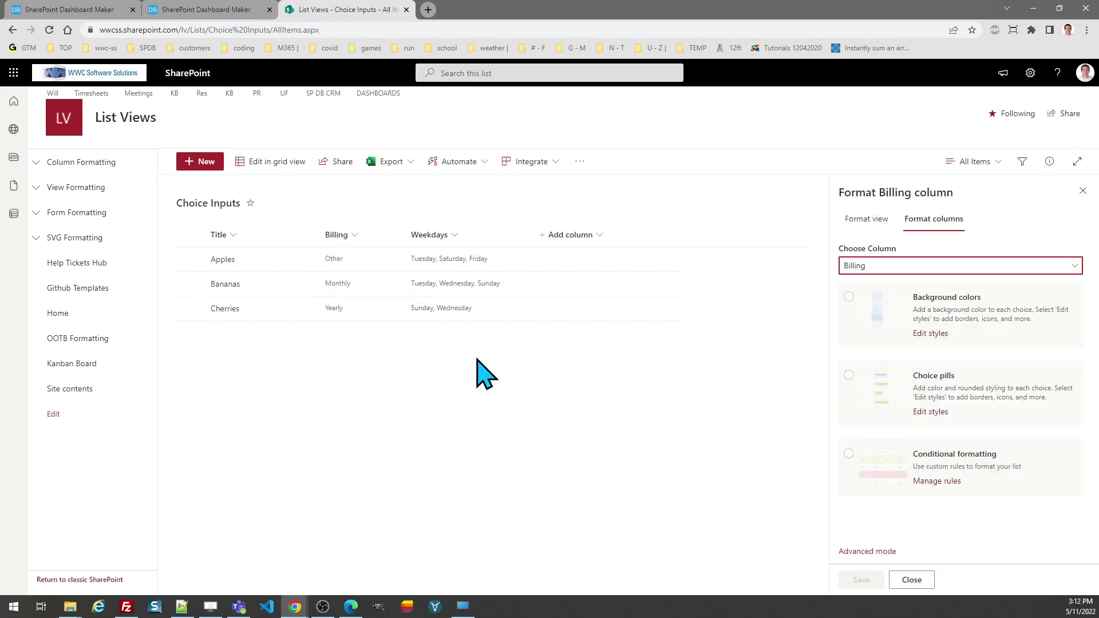
pyautogui.click(867, 544)
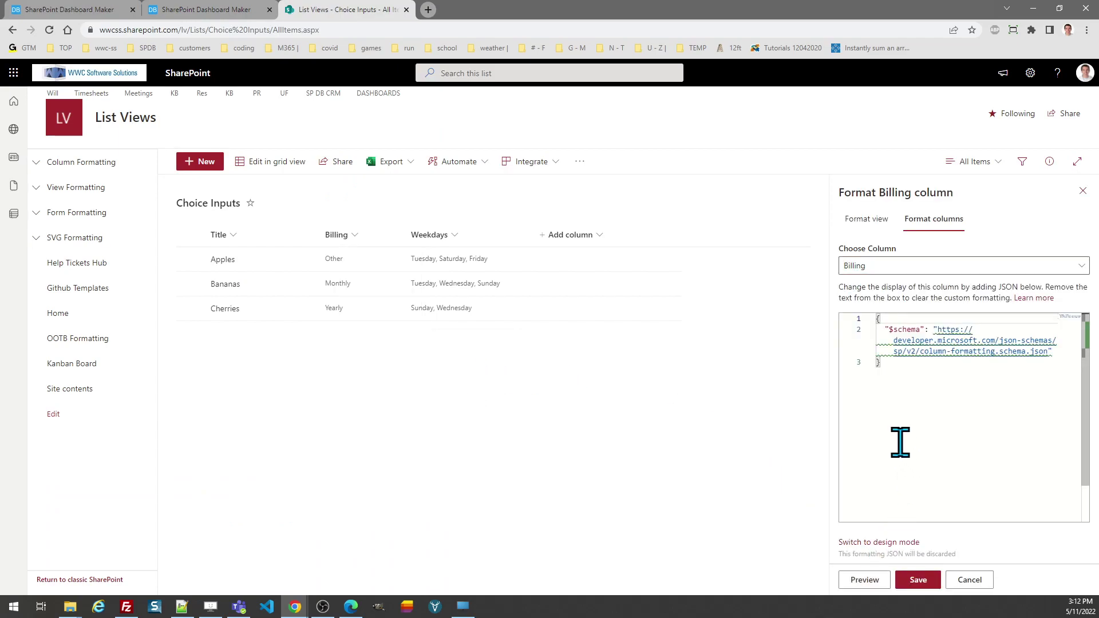
pyautogui.click(899, 441)
pyautogui.hotkey('ctrl', 'a')
pyautogui.hotkey('ctrl', 'v')
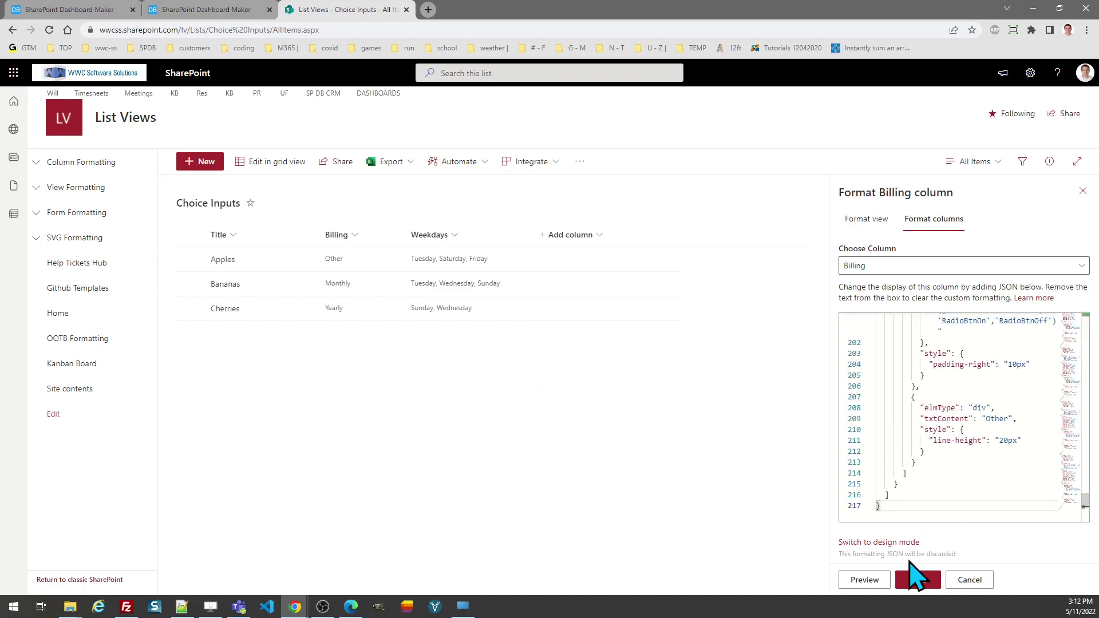
pyautogui.click(918, 580)
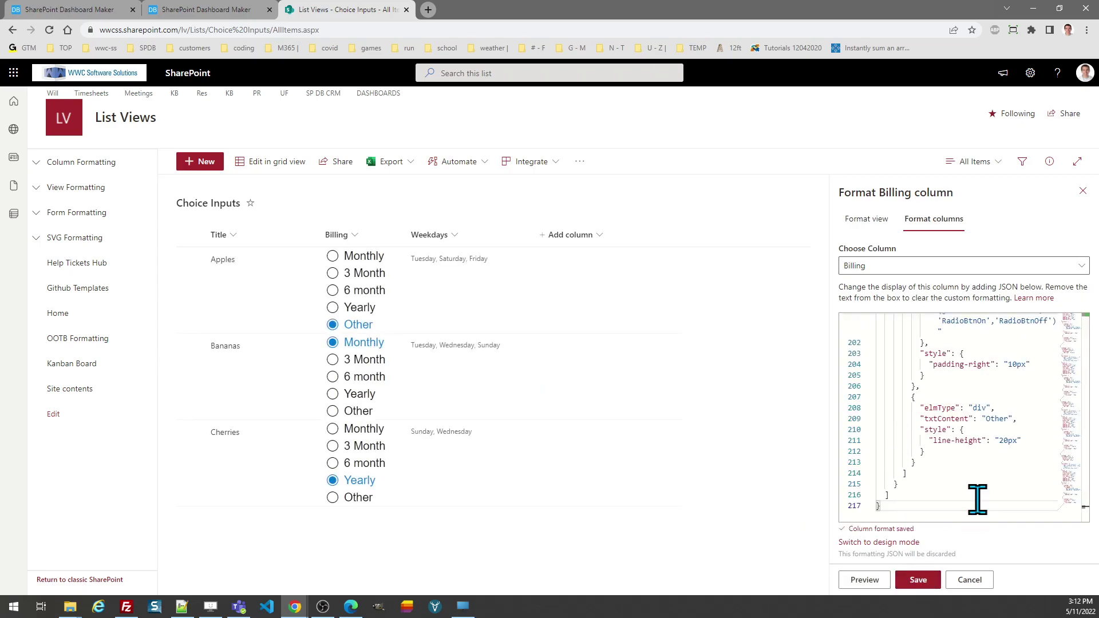
# Step: Switch Apples' Billing radio buttons through 3 Month and Yearly, ending on Monthly
pyautogui.click(1082, 191)
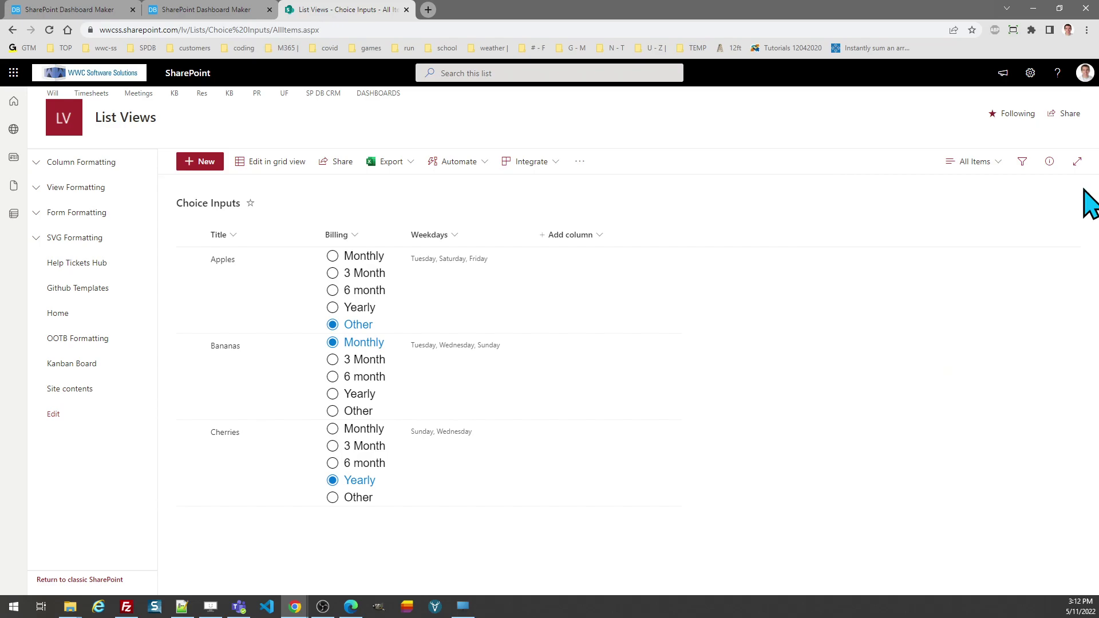
pyautogui.click(334, 273)
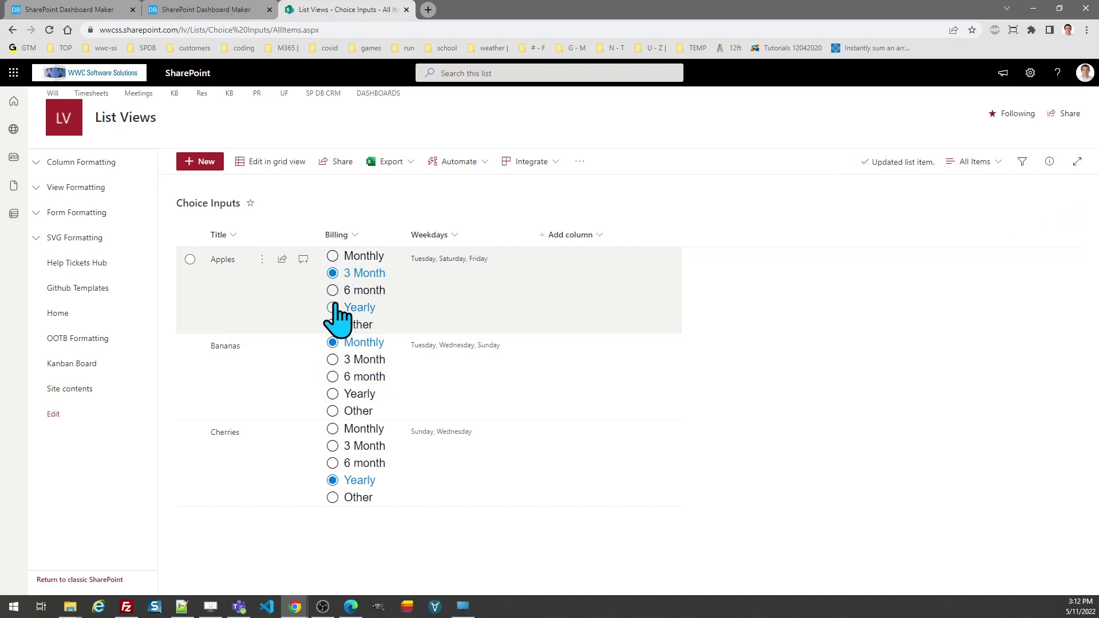
pyautogui.click(335, 307)
pyautogui.click(353, 256)
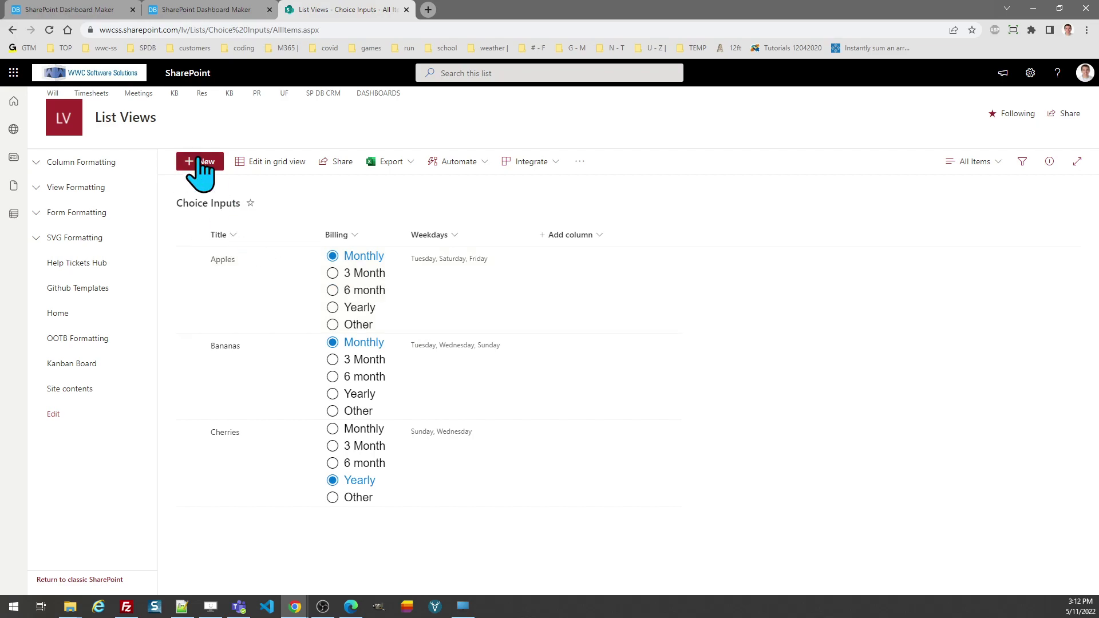
pyautogui.click(96, 12)
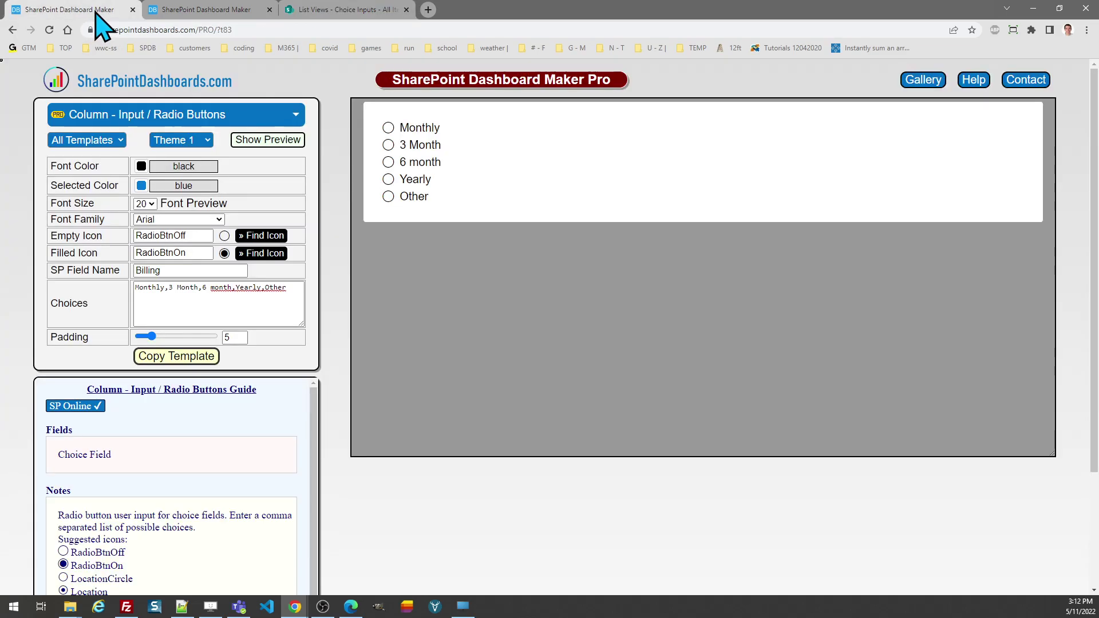
# Step: On the Checklist template, apply Theme 2 and tick then untick Choice B in the preview
pyautogui.click(203, 8)
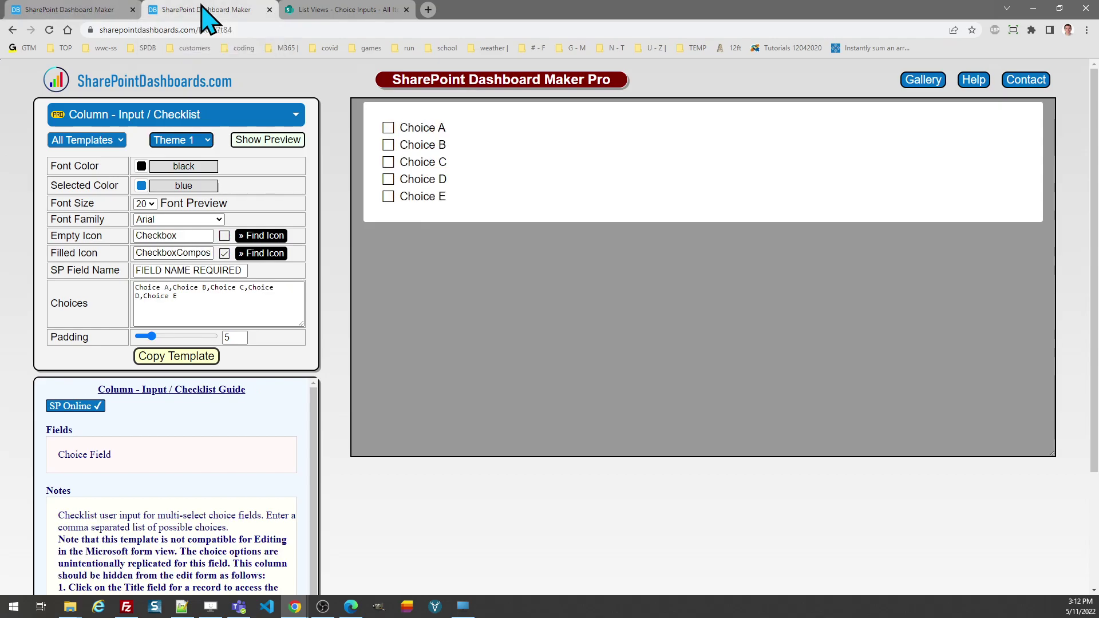
pyautogui.click(206, 141)
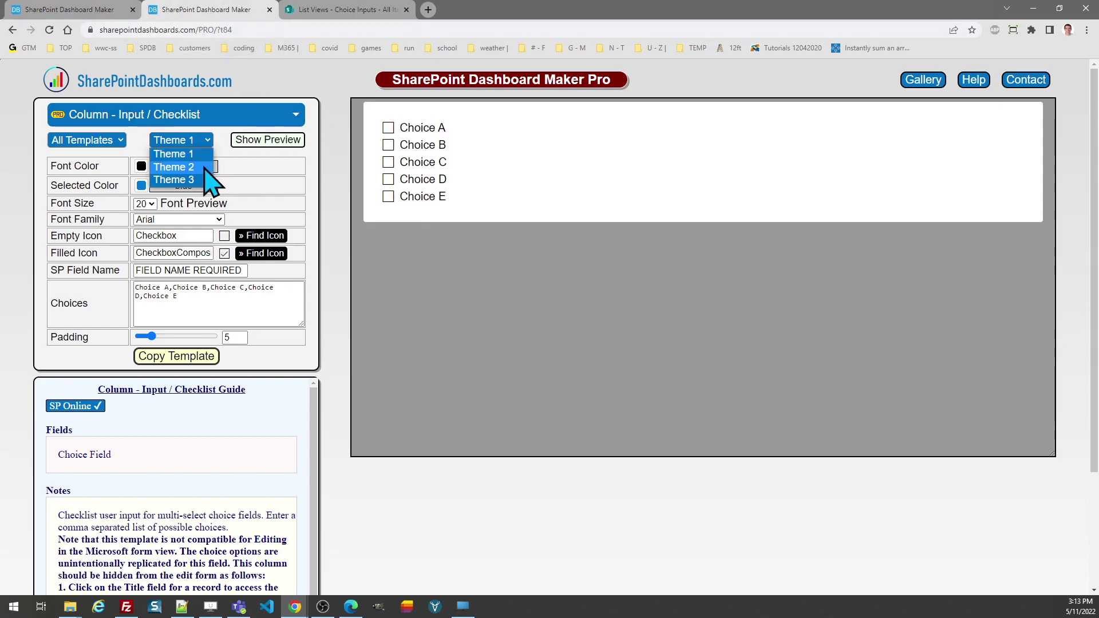
pyautogui.click(203, 167)
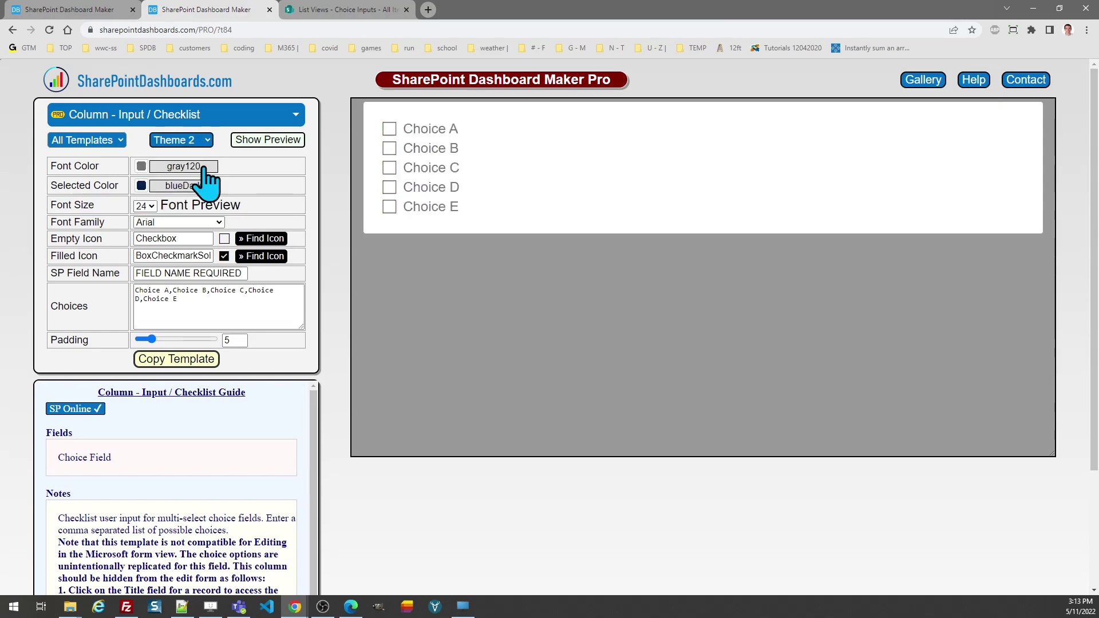
pyautogui.click(390, 148)
pyautogui.click(395, 154)
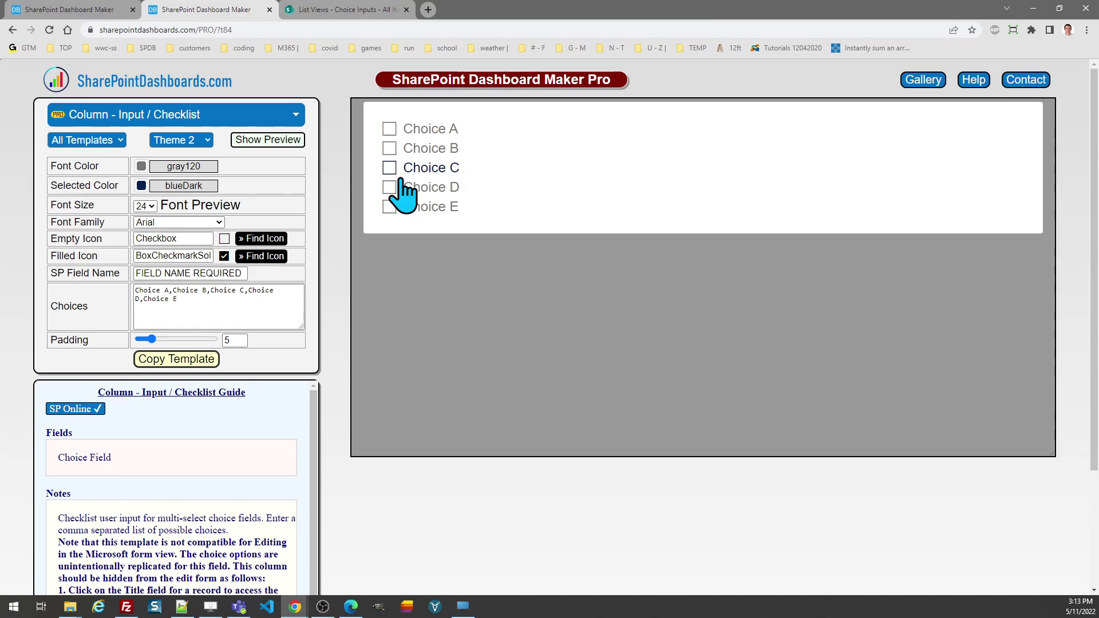
# Step: Switch the checklist template's theme to Theme 1
pyautogui.click(196, 142)
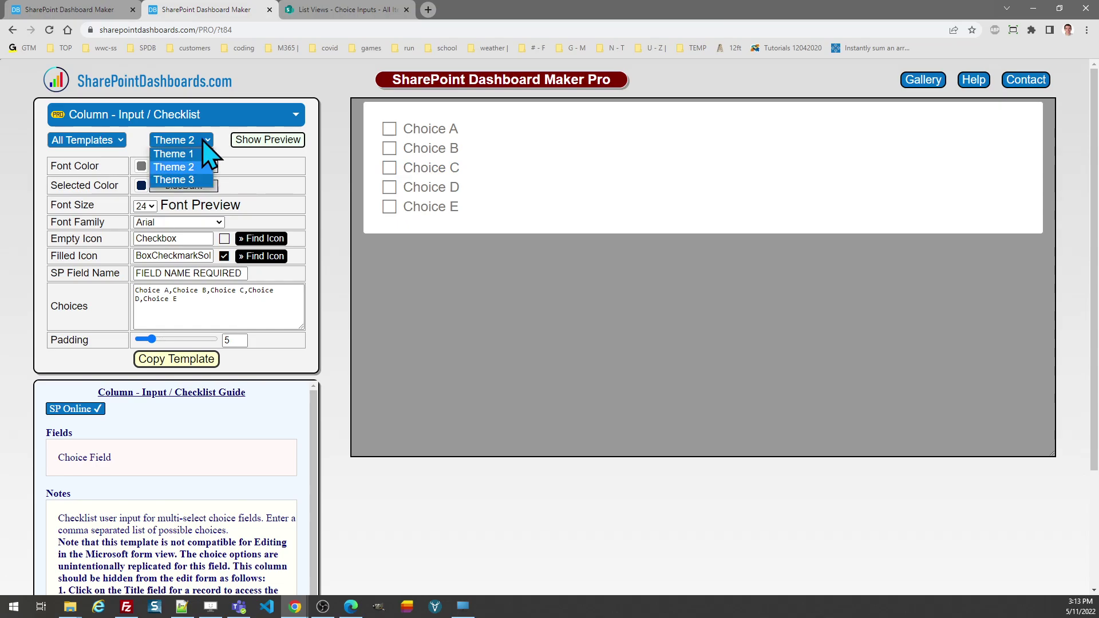
pyautogui.click(197, 153)
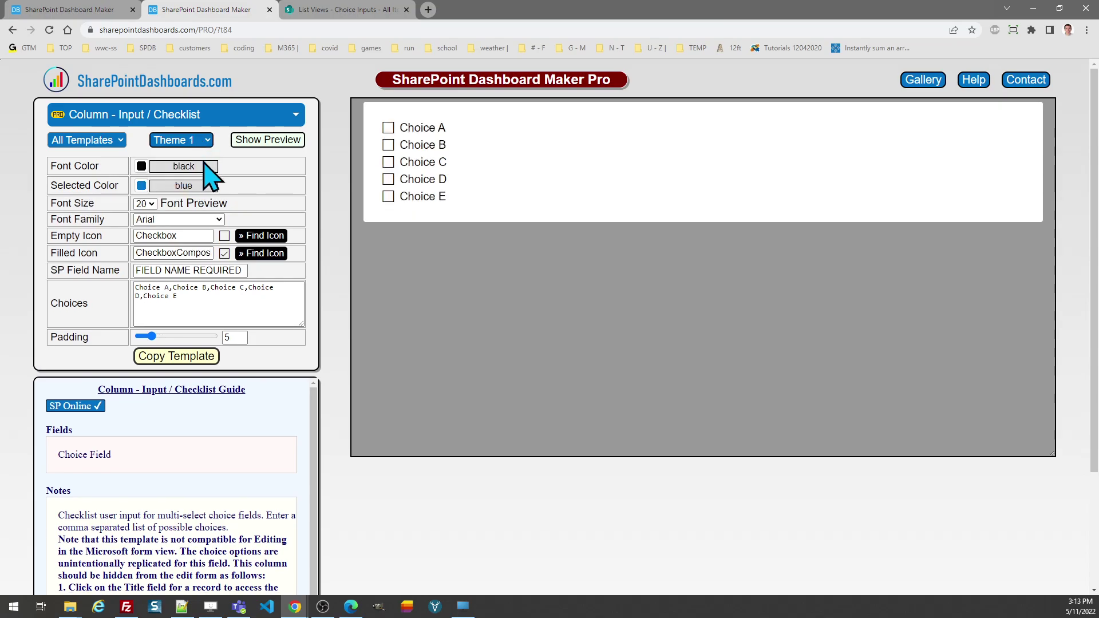
pyautogui.click(332, 11)
pyautogui.click(243, 11)
# Step: Replace the placeholder SP Field Name with Weekdays
pyautogui.moveTo(243, 271); pyautogui.dragTo(218, 270)
pyautogui.hotkey('ctrl', 'a')
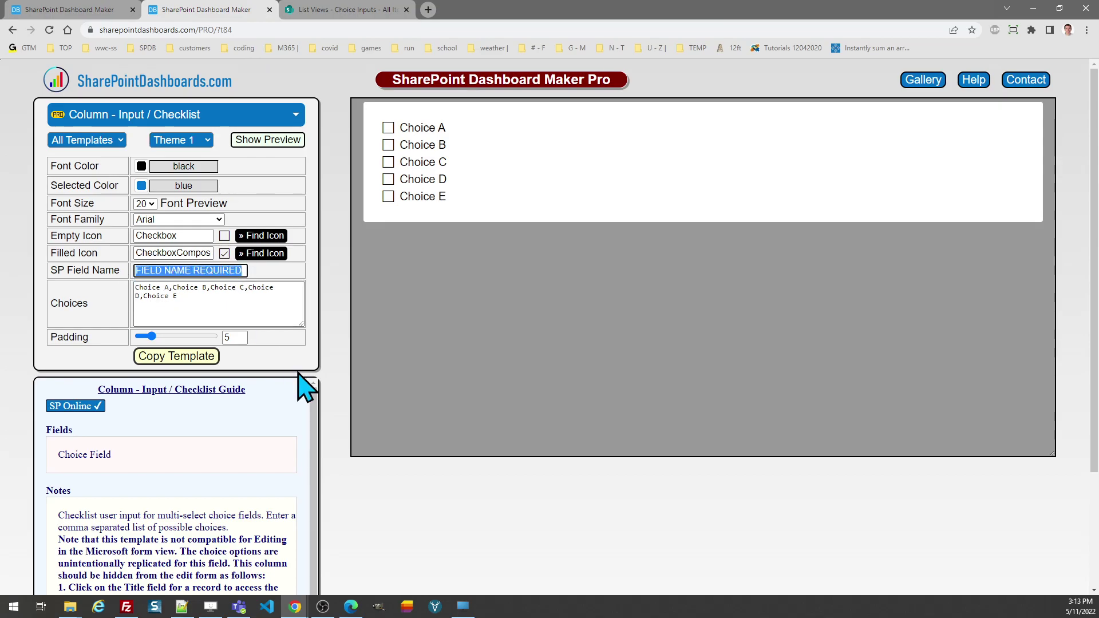
pyautogui.write('Weekdays')
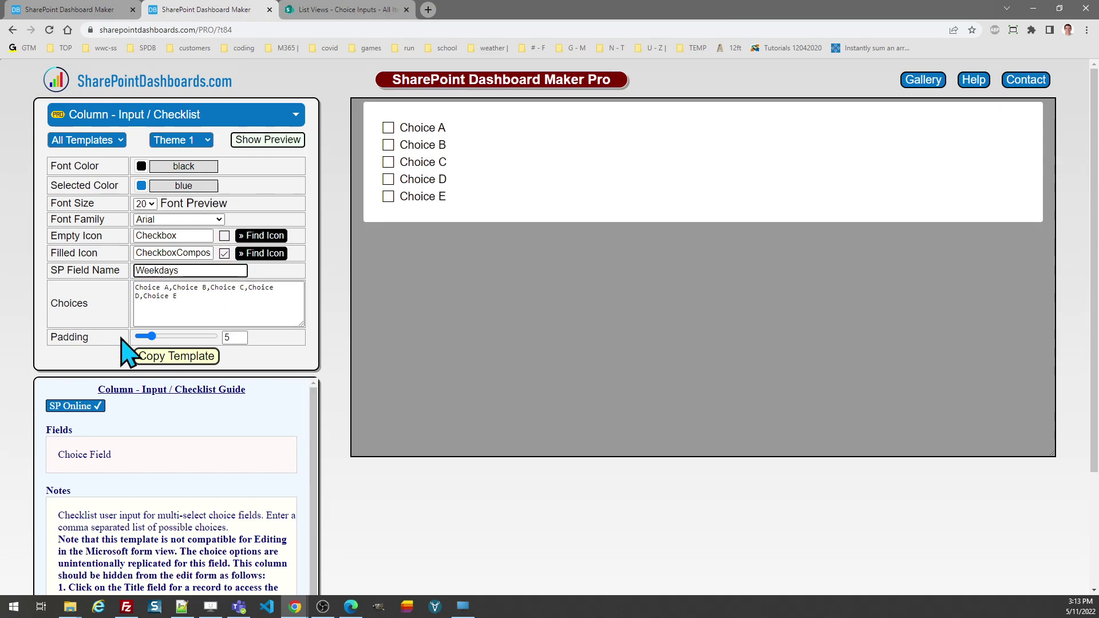
pyautogui.hotkey('alt', 'Tab')
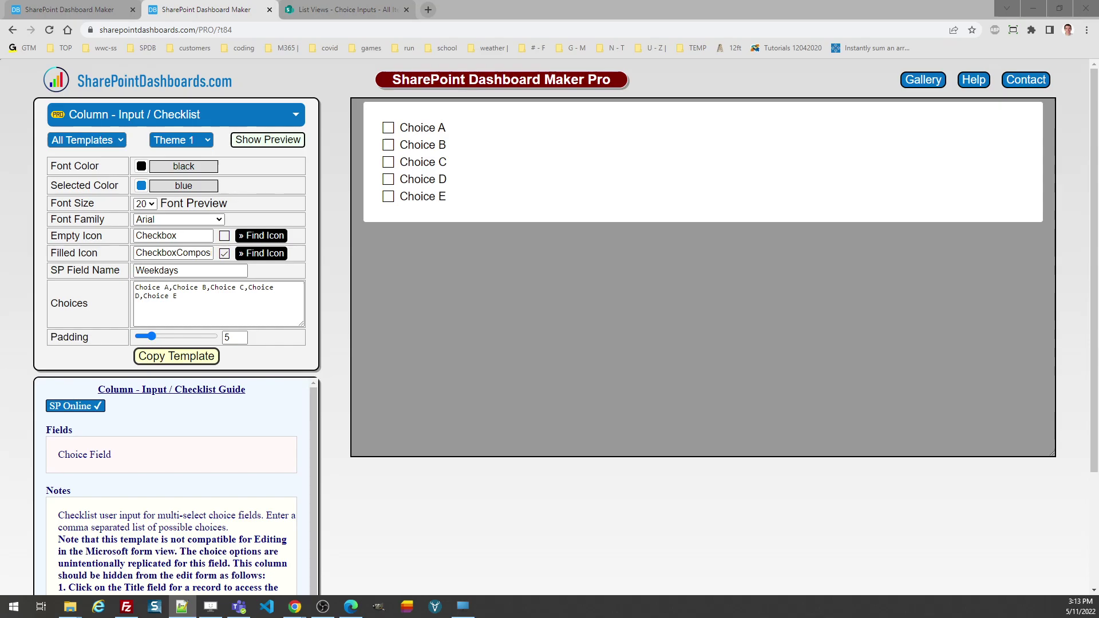
# Step: Paste Sunday through Saturday as the choices and copy the checklist template
pyautogui.click(206, 297)
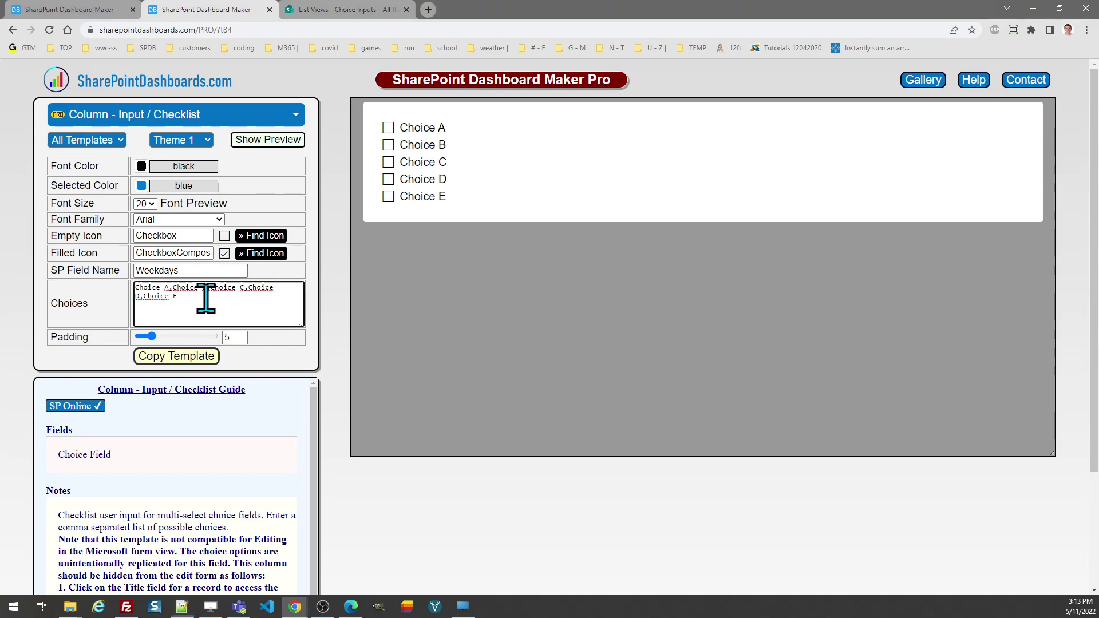
pyautogui.hotkey('ctrl', 'a')
pyautogui.write('Sunday,Monday,Tuesday,Wednesday,Thursday,Friday,Saturday')
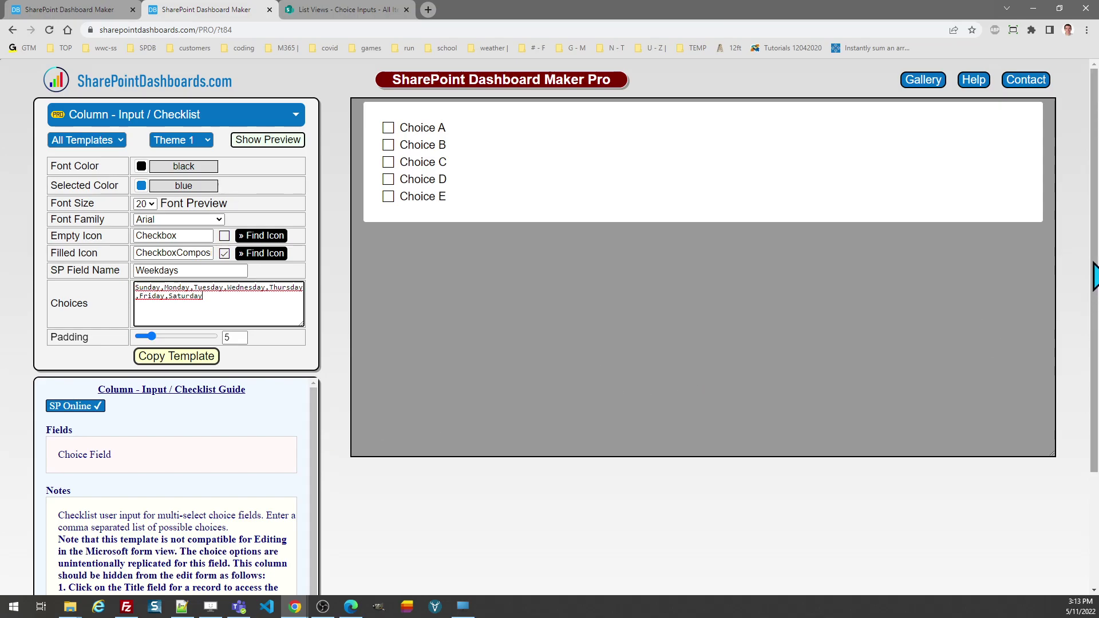
pyautogui.moveTo(1096, 276); pyautogui.dragTo(1096, 351)
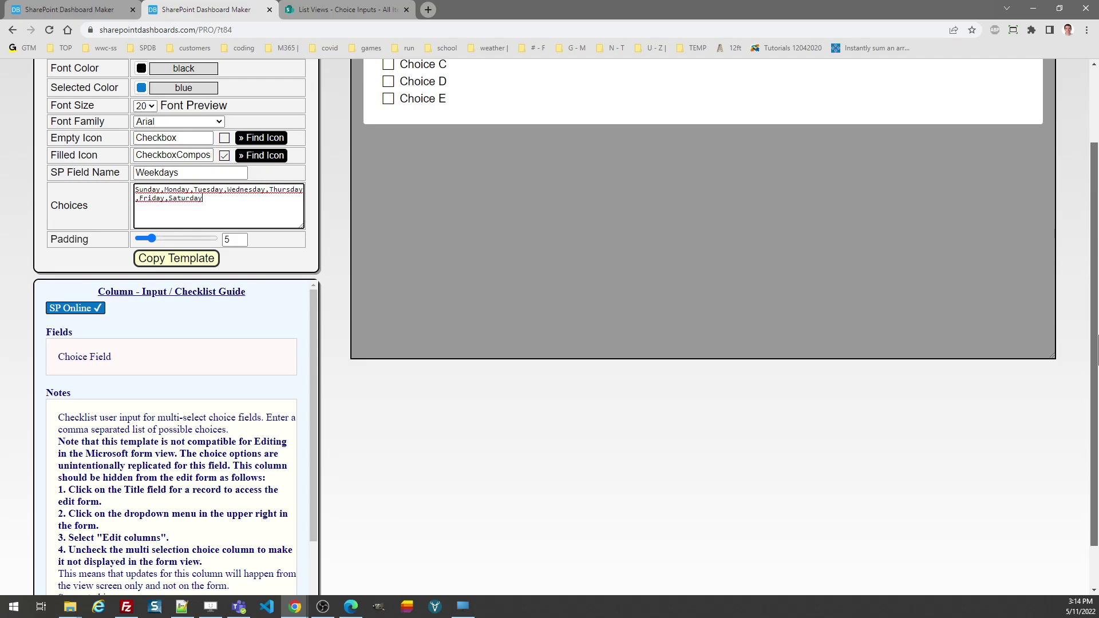
pyautogui.scroll(-1, 1098, 349)
pyautogui.scroll(3, 1098, 407)
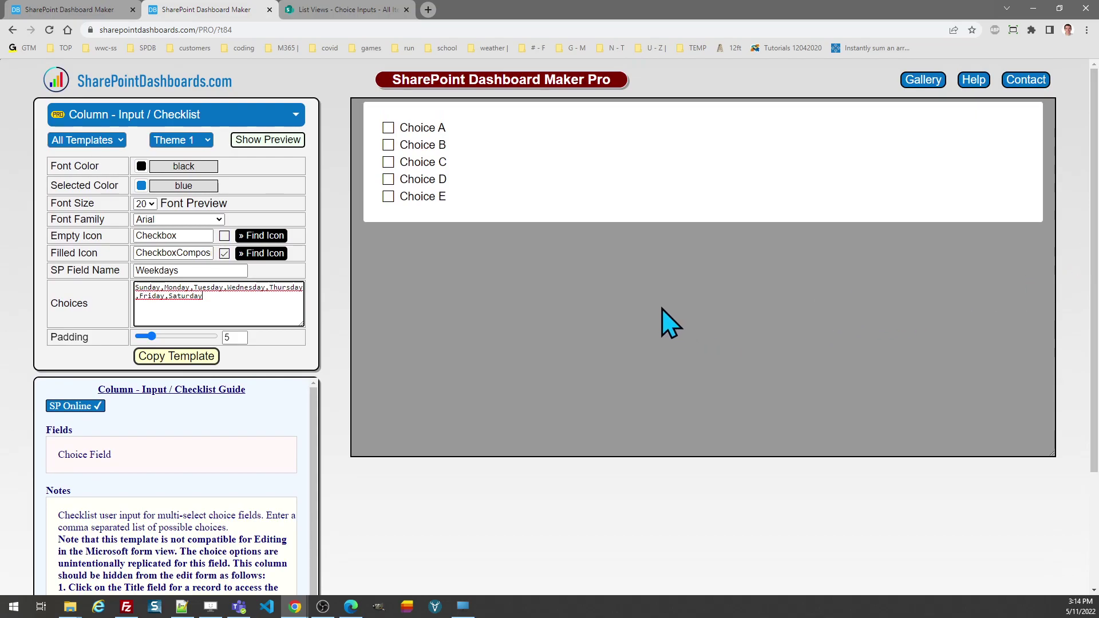
pyautogui.click(184, 356)
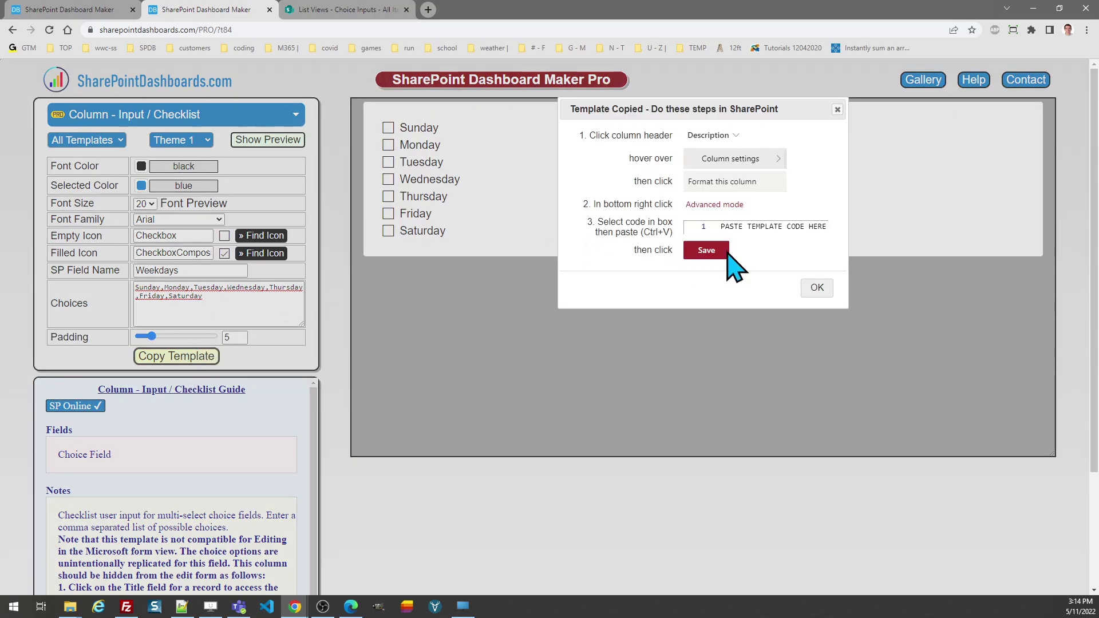
pyautogui.click(813, 288)
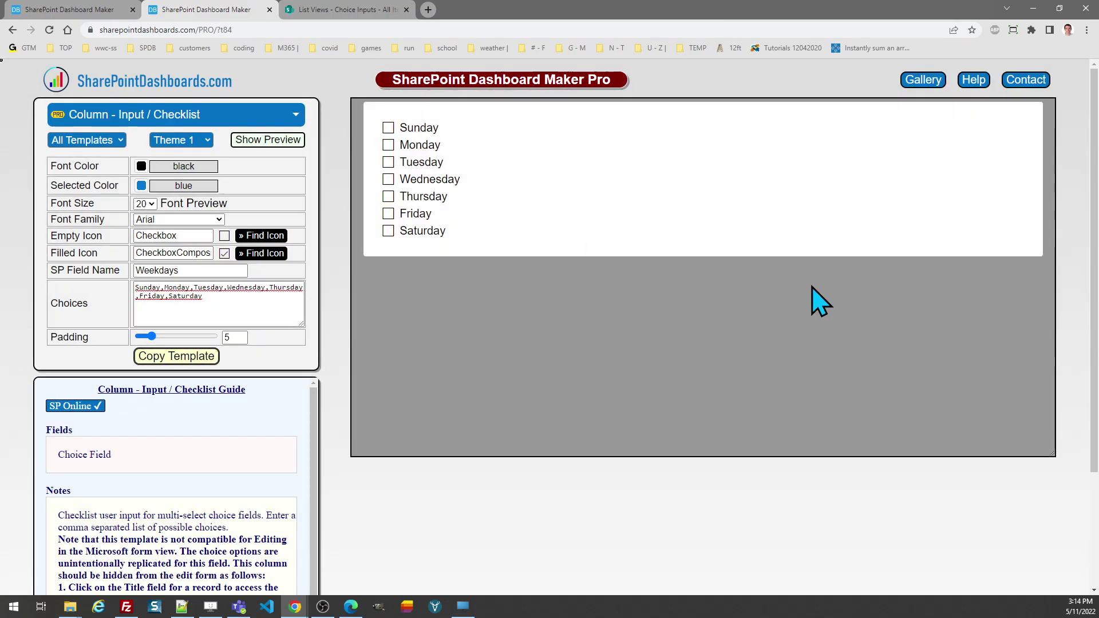
# Step: Paste the copied checklist JSON into the Weekdays column's advanced formatting and save it
pyautogui.click(340, 10)
pyautogui.click(458, 237)
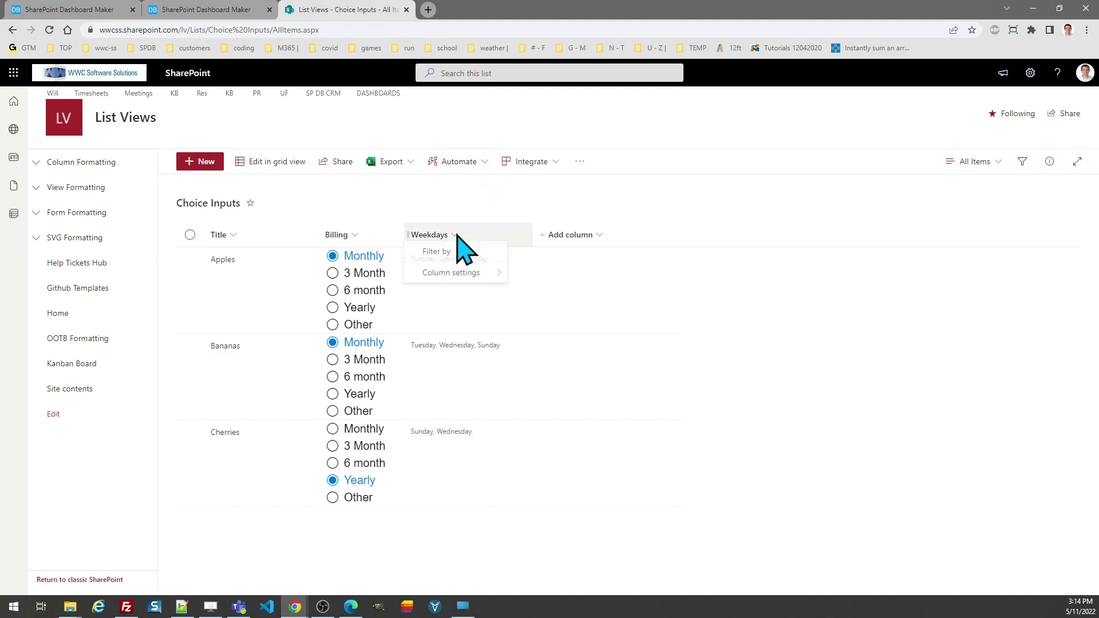
pyautogui.moveTo(465, 281)
pyautogui.click(533, 298)
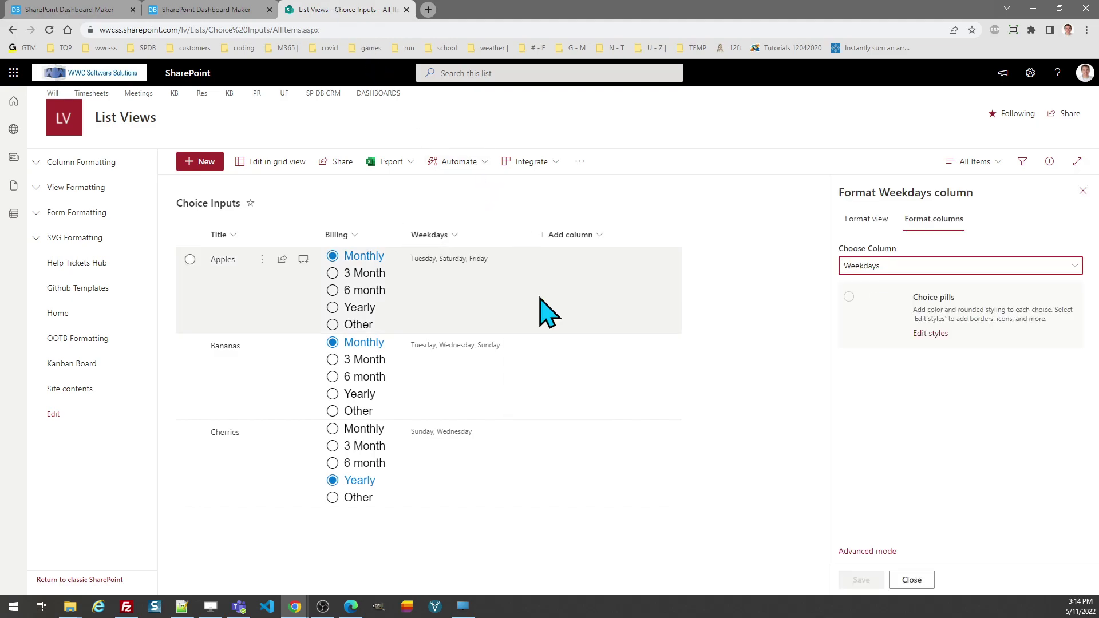
pyautogui.click(882, 552)
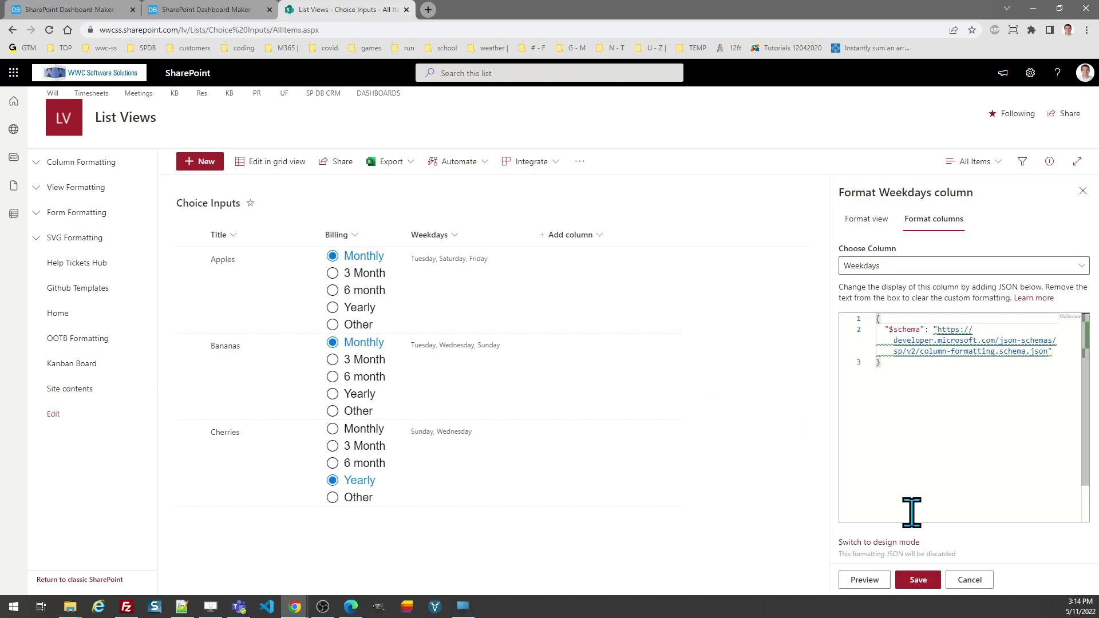
pyautogui.hotkey('ctrl', 'a')
pyautogui.hotkey('ctrl', 'v')
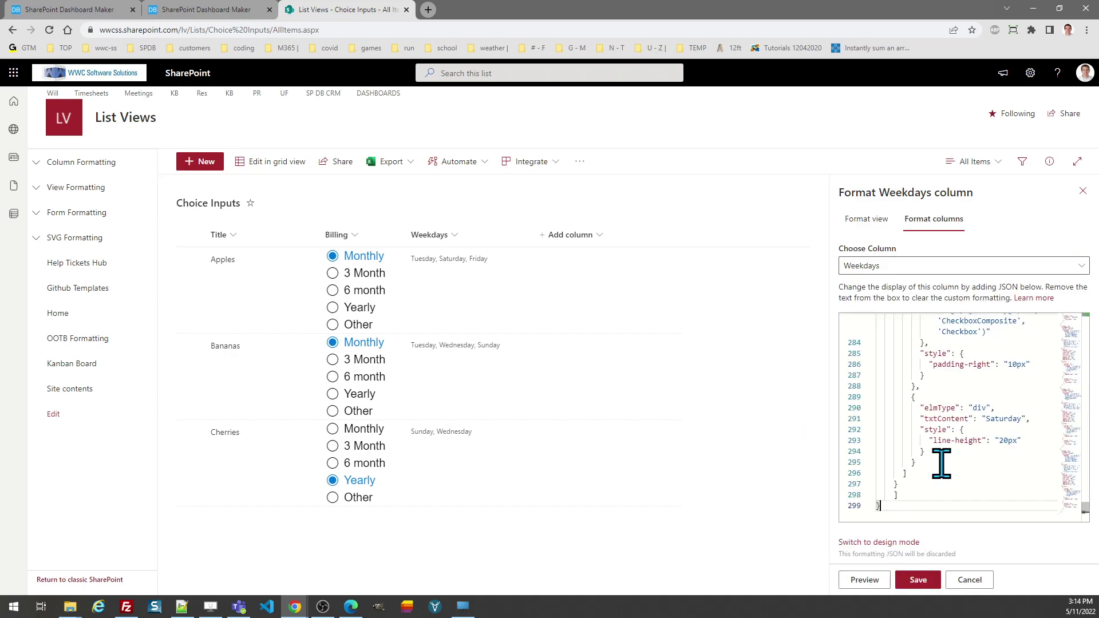
pyautogui.click(919, 580)
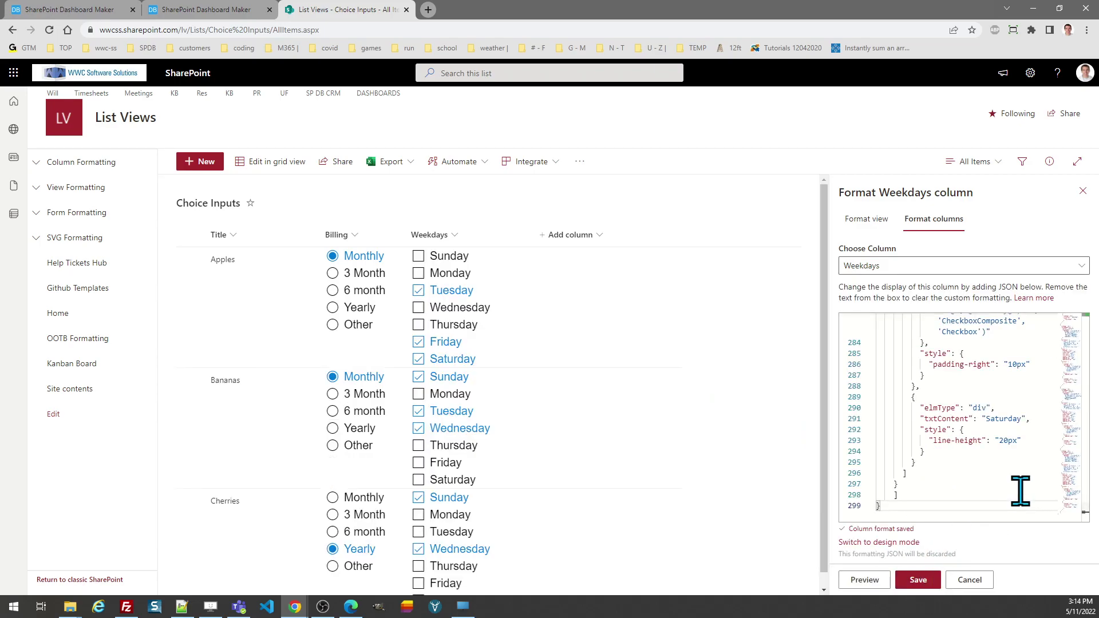
# Step: Tick Monday for Apples in the Weekdays checklist, toggling Wednesday on and back off
pyautogui.click(1083, 191)
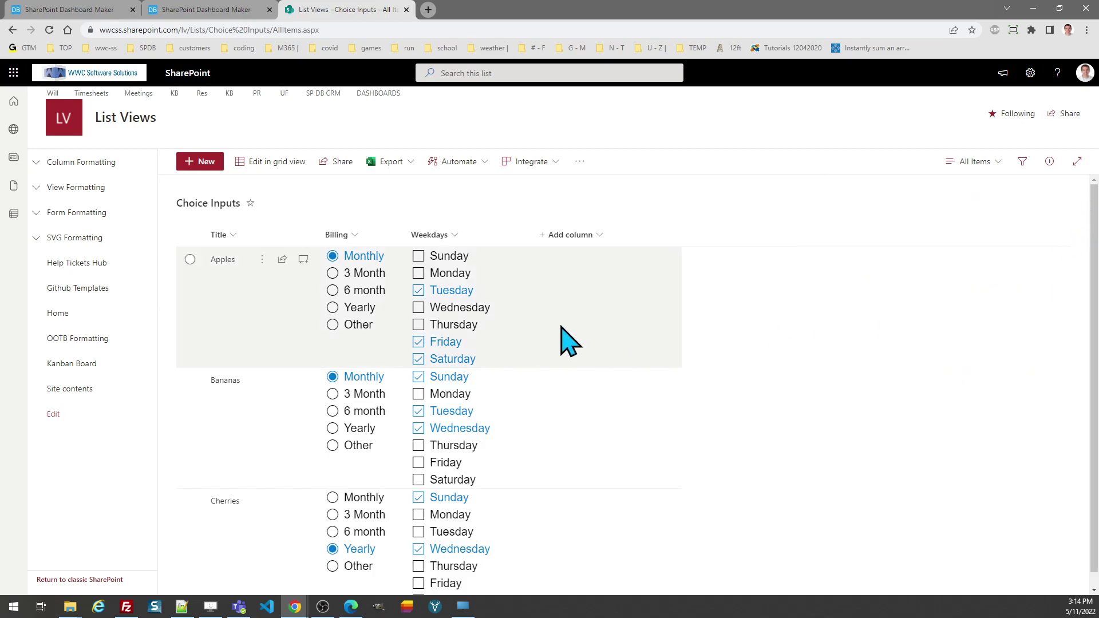
pyautogui.click(419, 273)
pyautogui.click(419, 290)
pyautogui.click(419, 307)
pyautogui.click(418, 307)
# Step: Open the Apples item's details and try Edit all, then cancel without changes
pyautogui.click(220, 259)
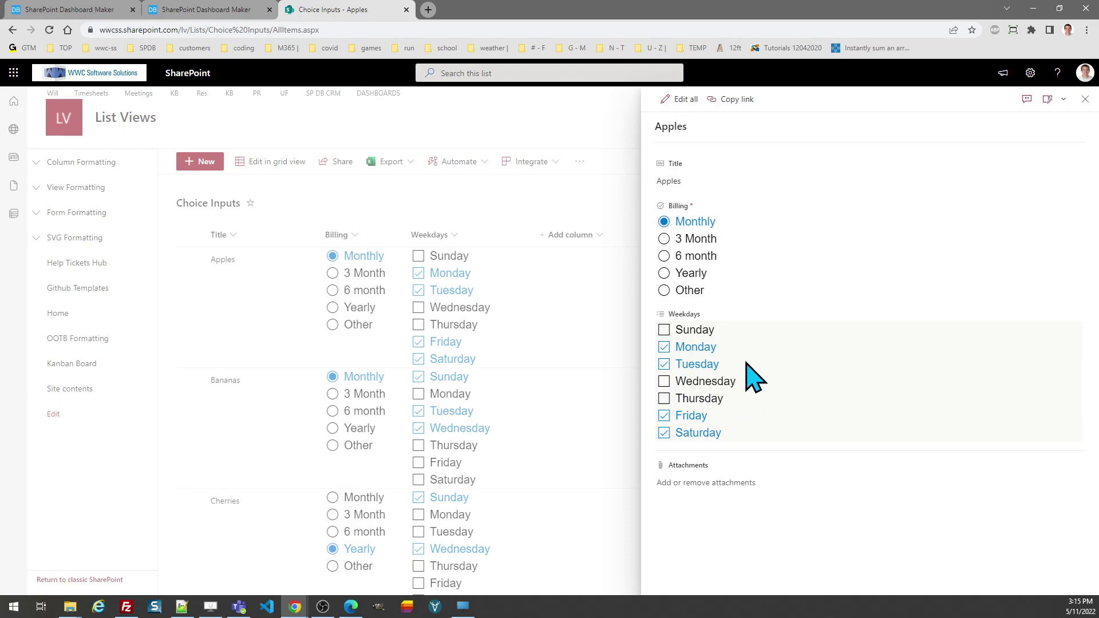
pyautogui.click(681, 102)
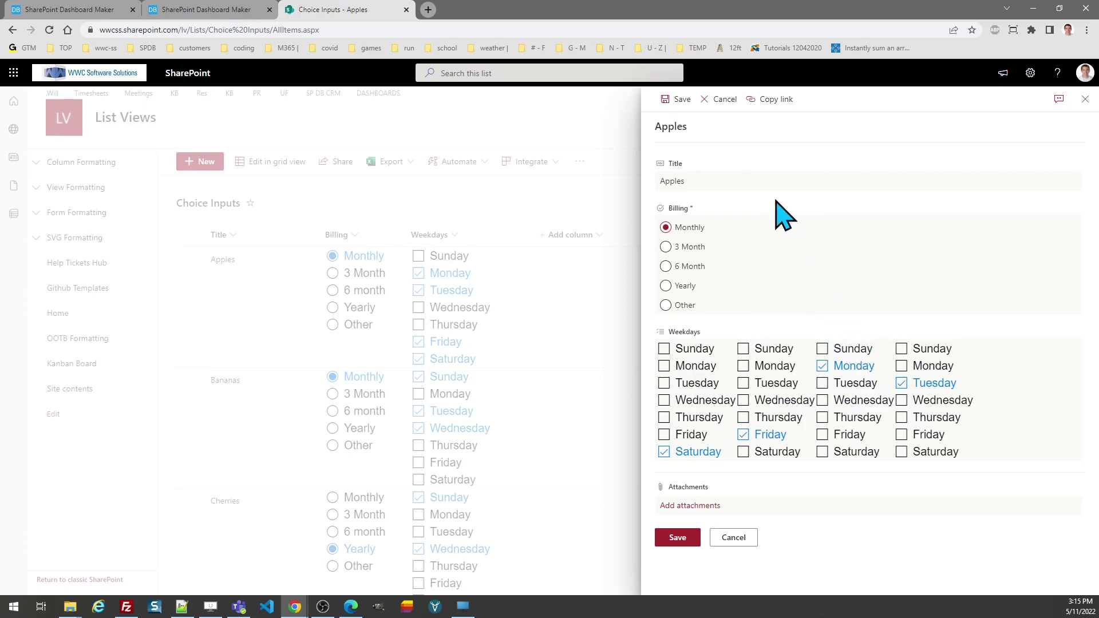
pyautogui.click(723, 99)
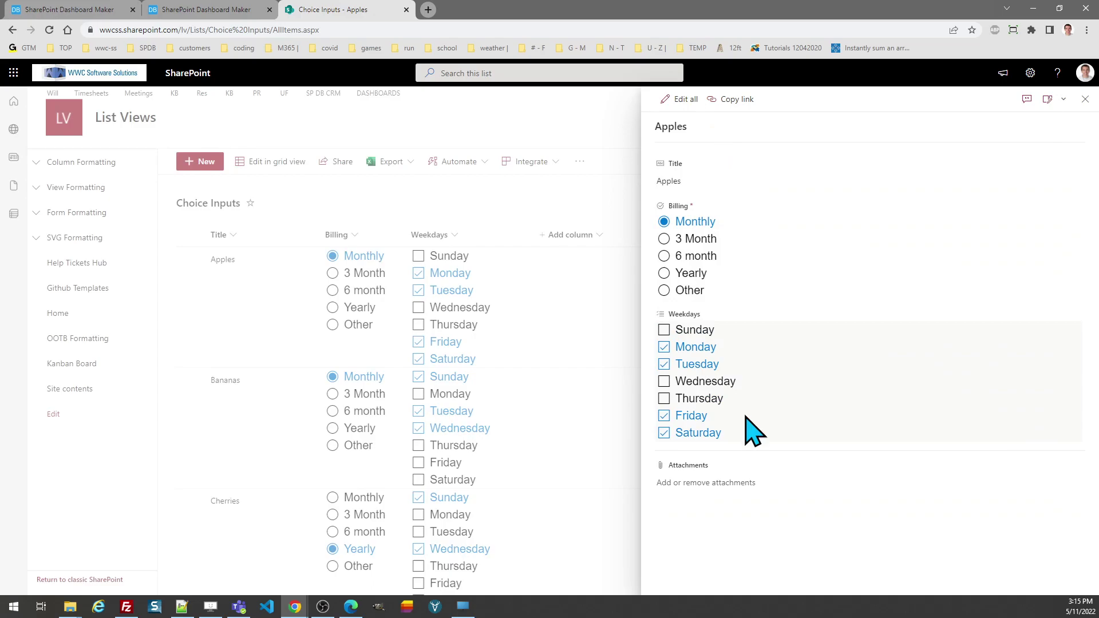
# Step: Uncheck Weekdays in the form's Edit columns list and save, hiding it from the item form
pyautogui.click(1062, 100)
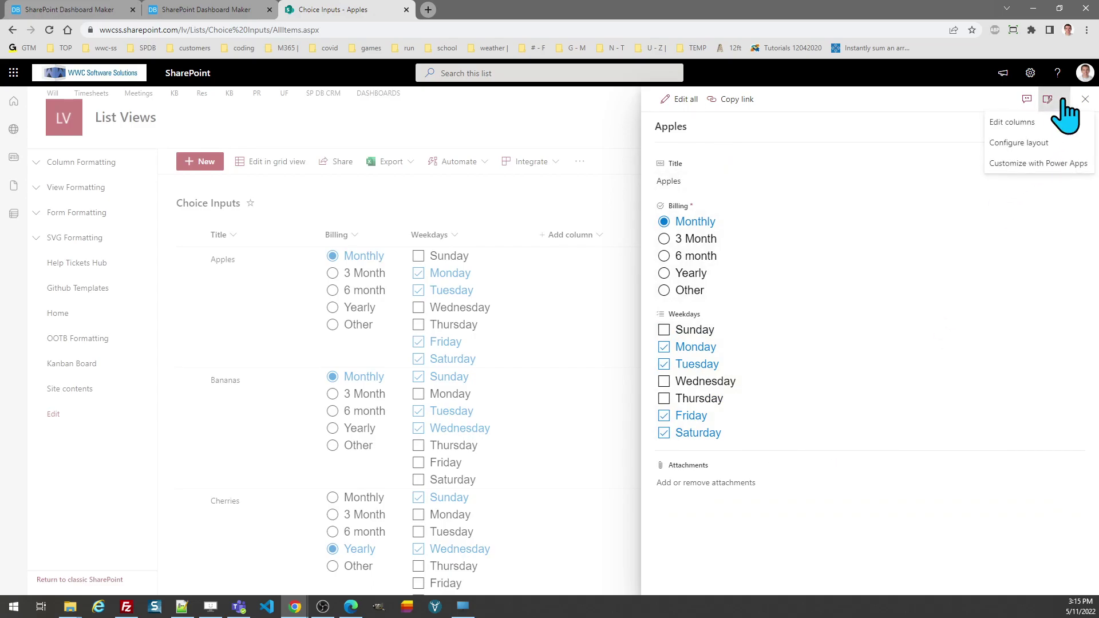
pyautogui.click(1024, 122)
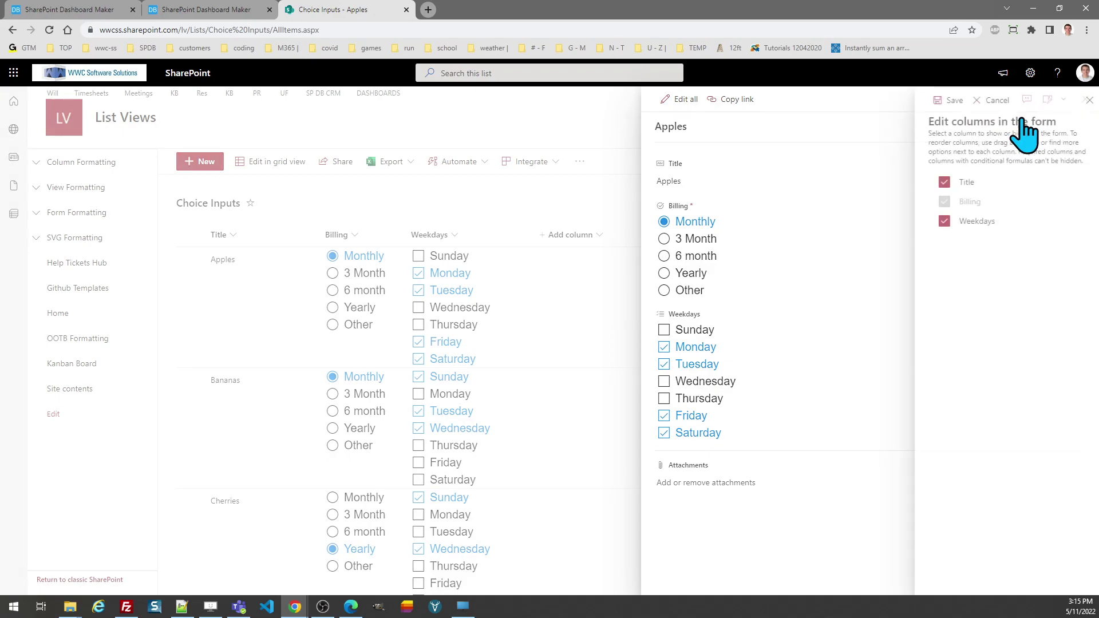
pyautogui.click(934, 222)
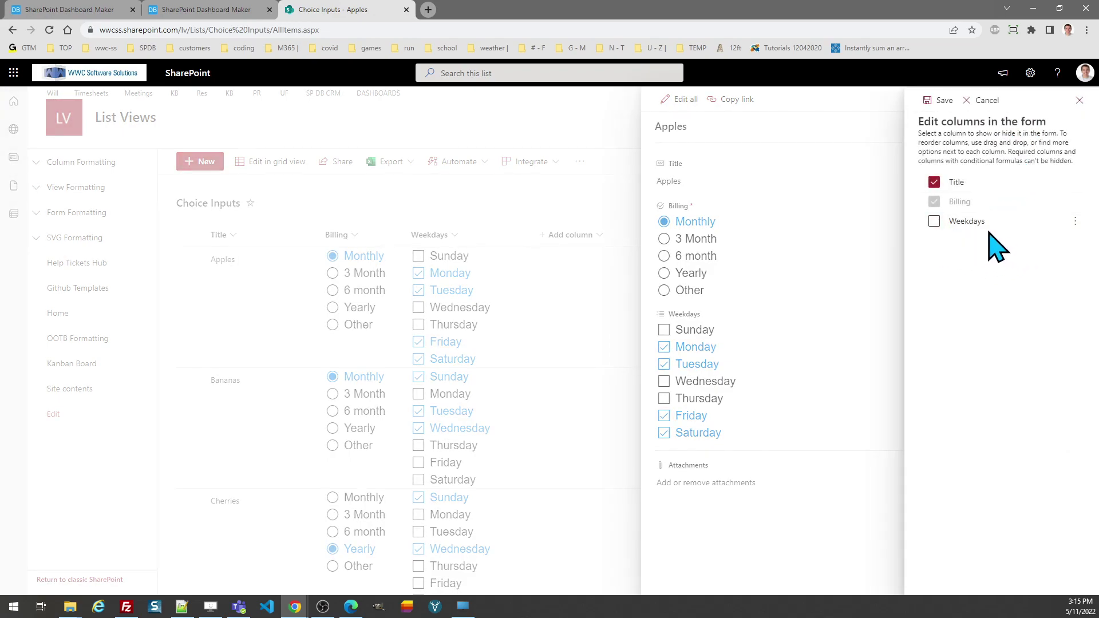
pyautogui.click(939, 102)
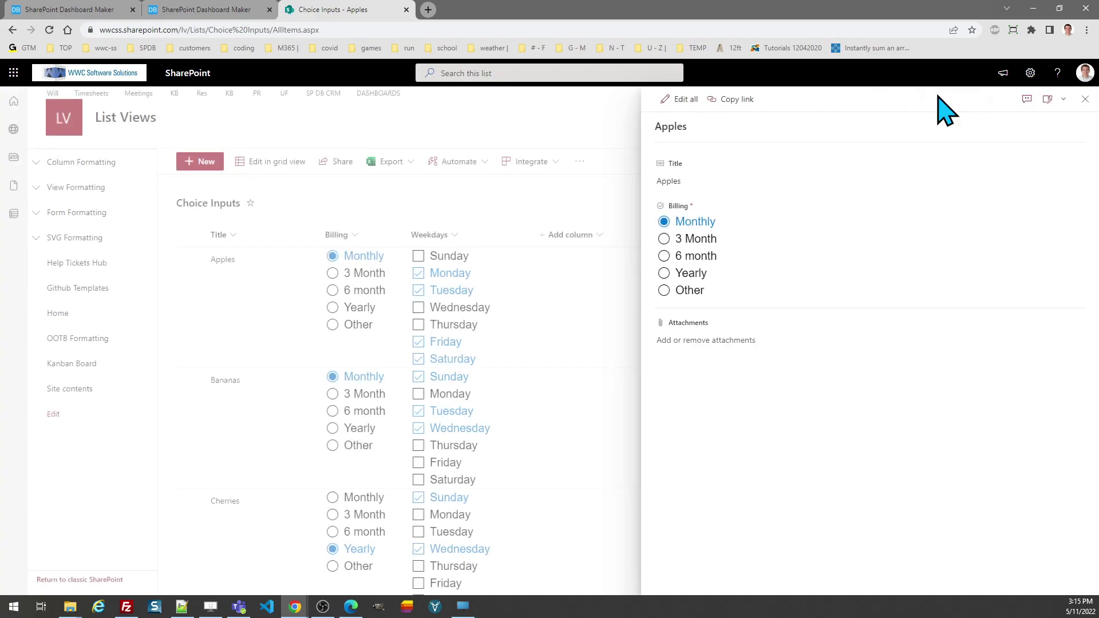
# Step: Close the Apples details pane to return to the Choice Inputs list
pyautogui.click(1086, 99)
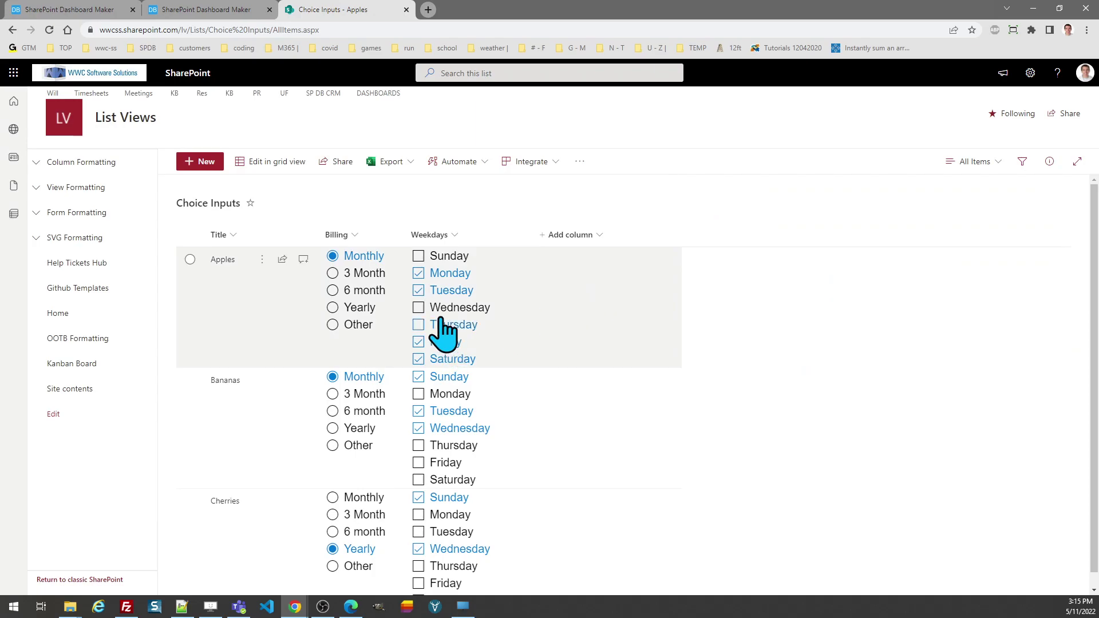